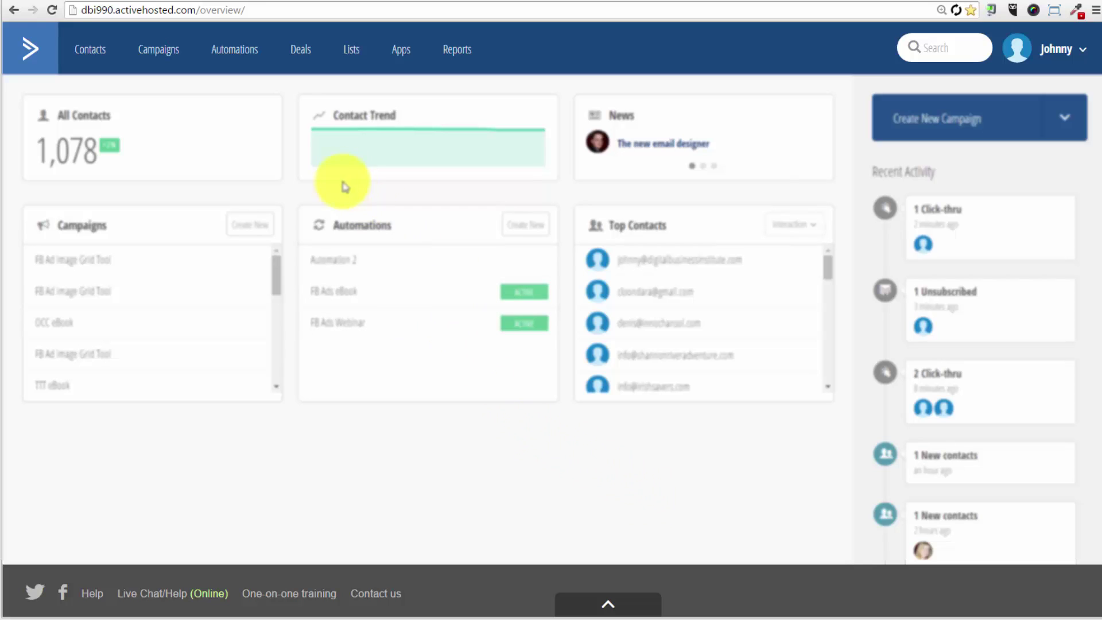
# Go to the Automations page, which lists three automations including the empty Automation 2
pyautogui.click(242, 50)
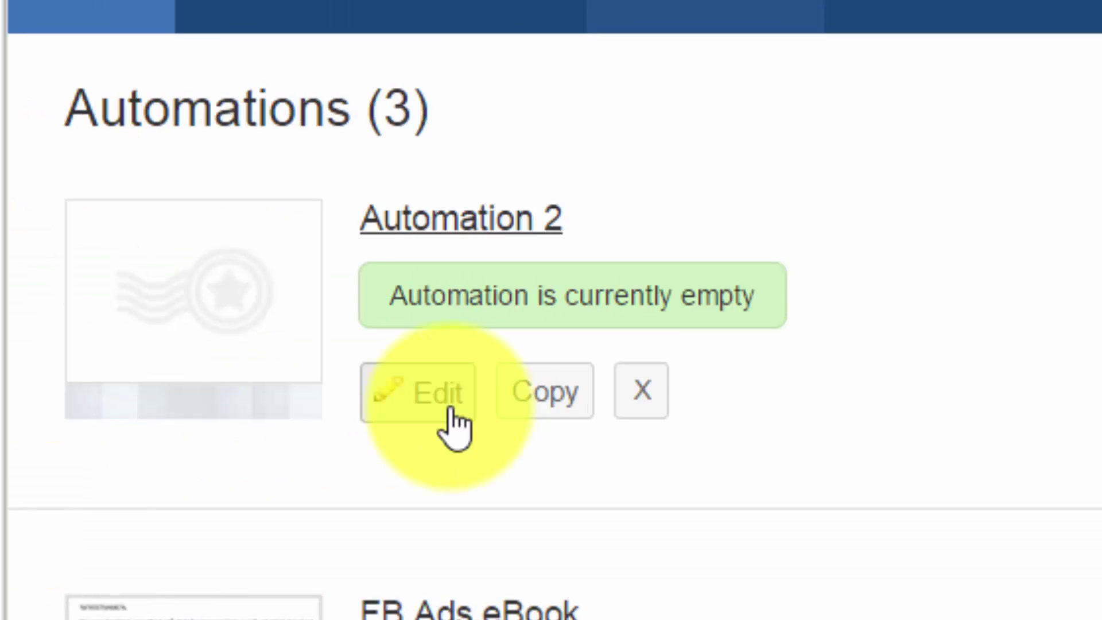
# Edit Automation 2 and give it a 'Subscribes to list: Masterlist' trigger
pyautogui.click(452, 411)
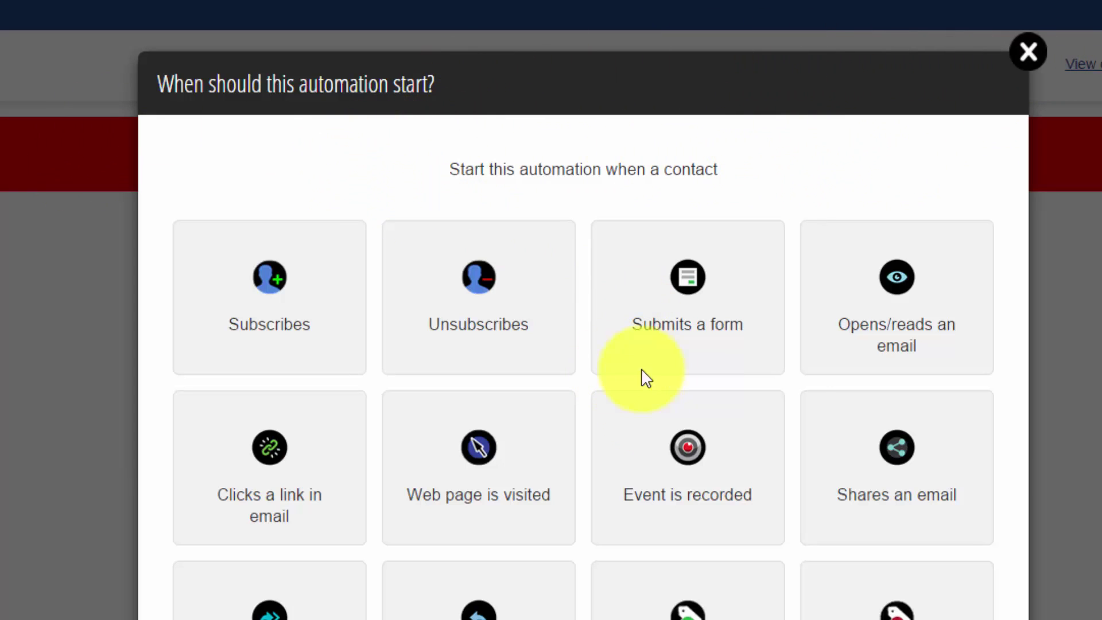
pyautogui.scroll(-3, 684, 585)
pyautogui.scroll(3, 631, 597)
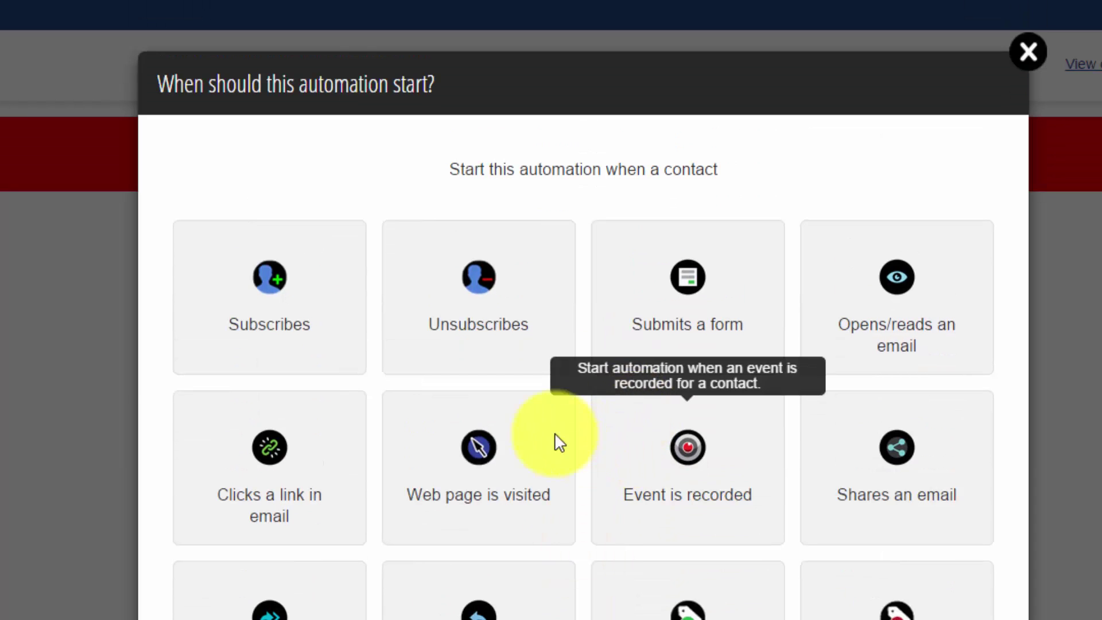
pyautogui.click(274, 270)
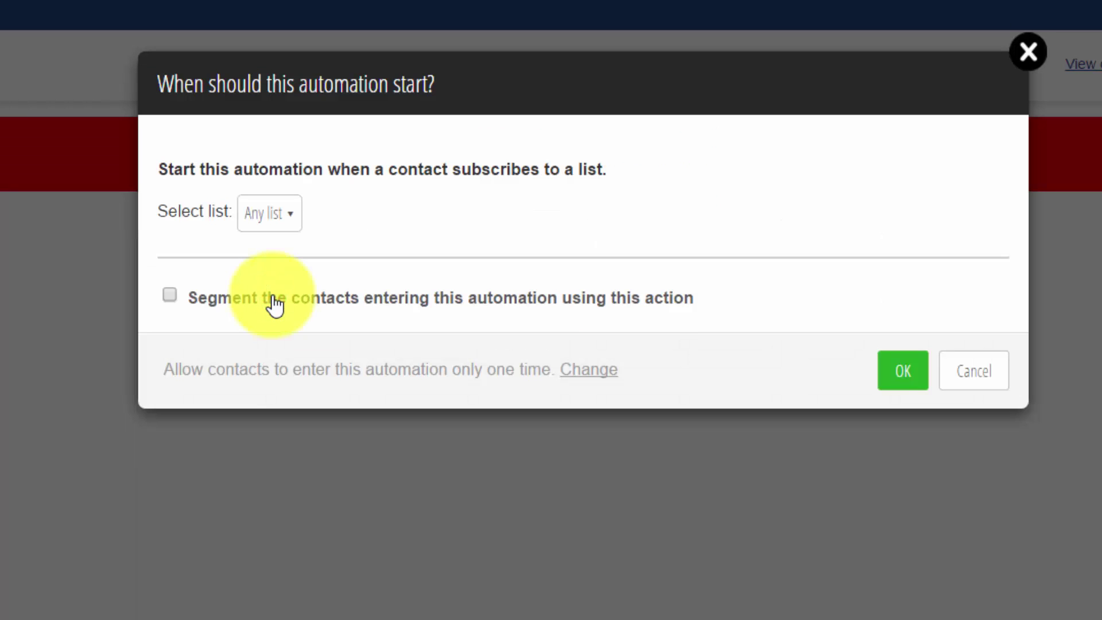
pyautogui.click(274, 221)
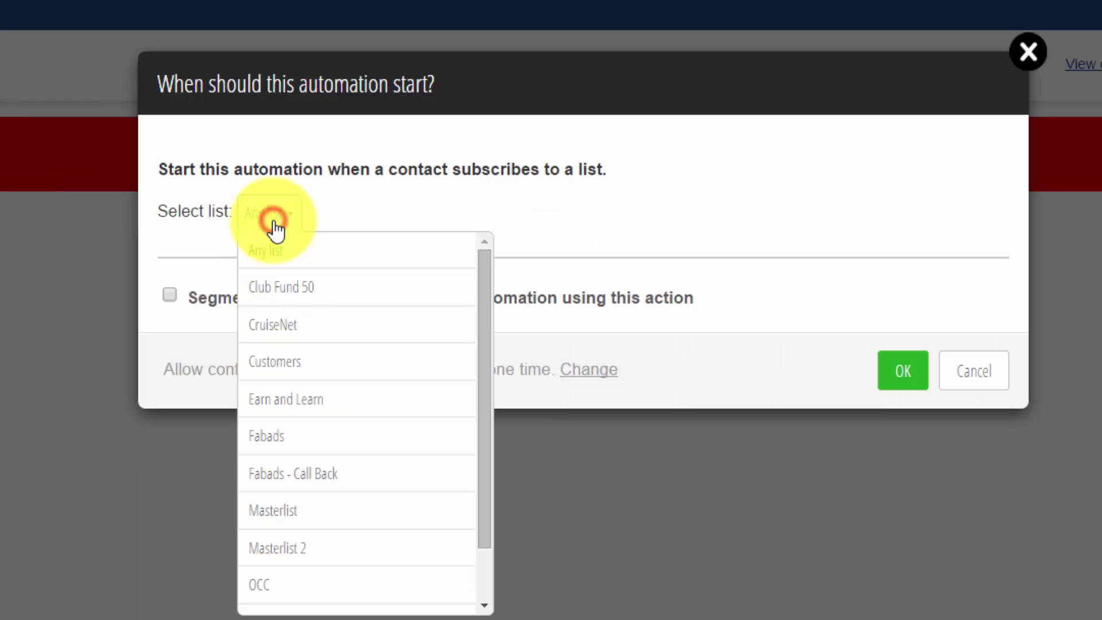
pyautogui.click(296, 515)
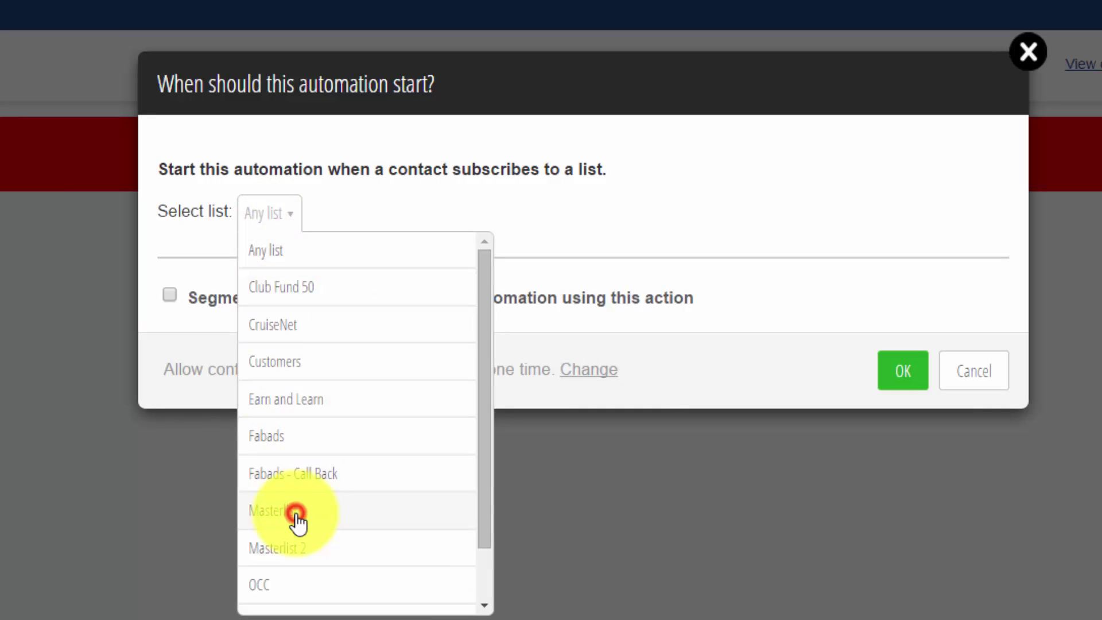
pyautogui.click(901, 373)
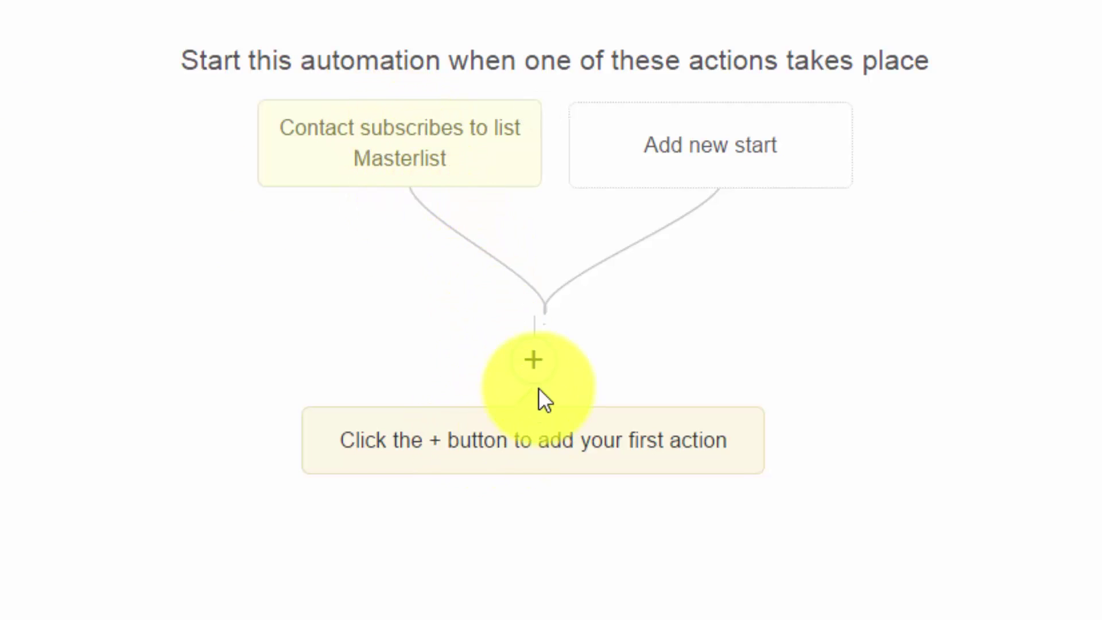
# Add a Send email action after the trigger and name the email 'Test'
pyautogui.click(535, 362)
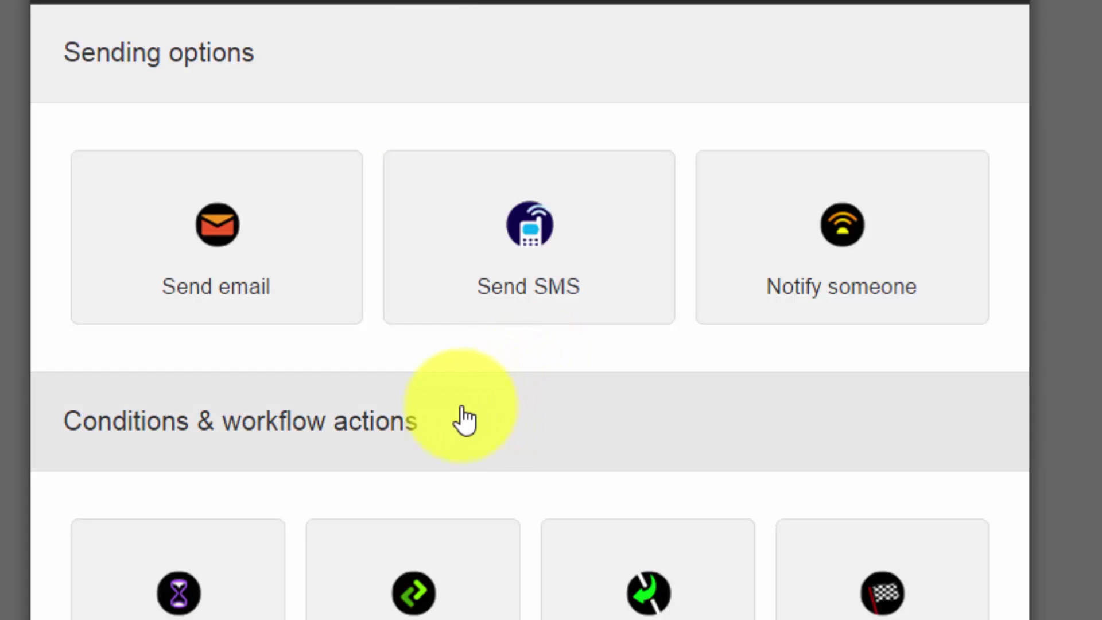
pyautogui.click(226, 251)
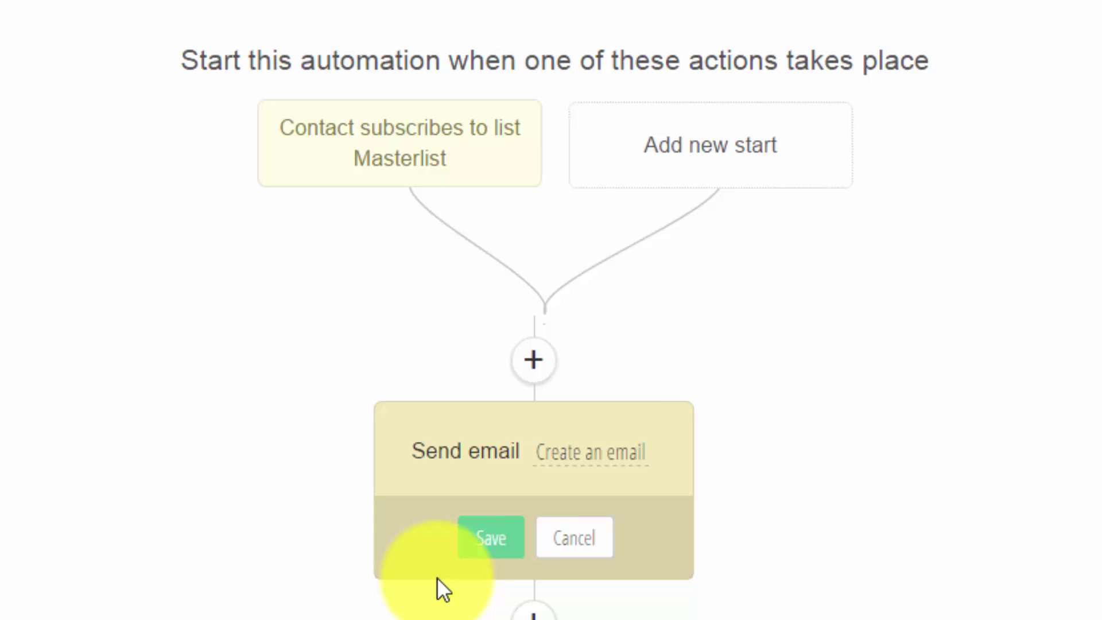
pyautogui.click(489, 543)
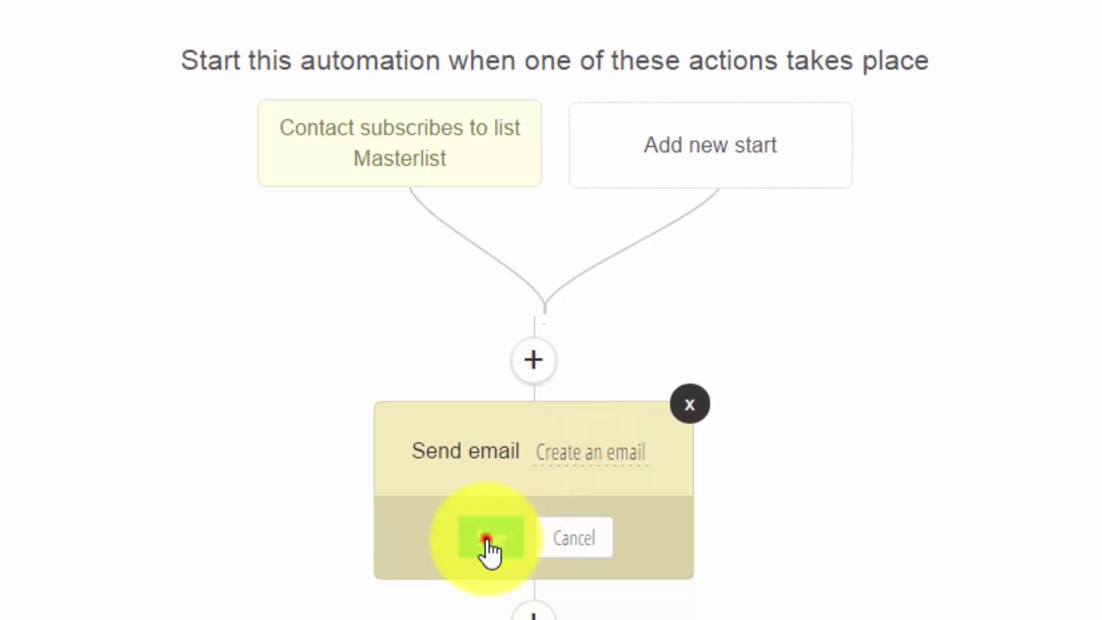
pyautogui.click(408, 93)
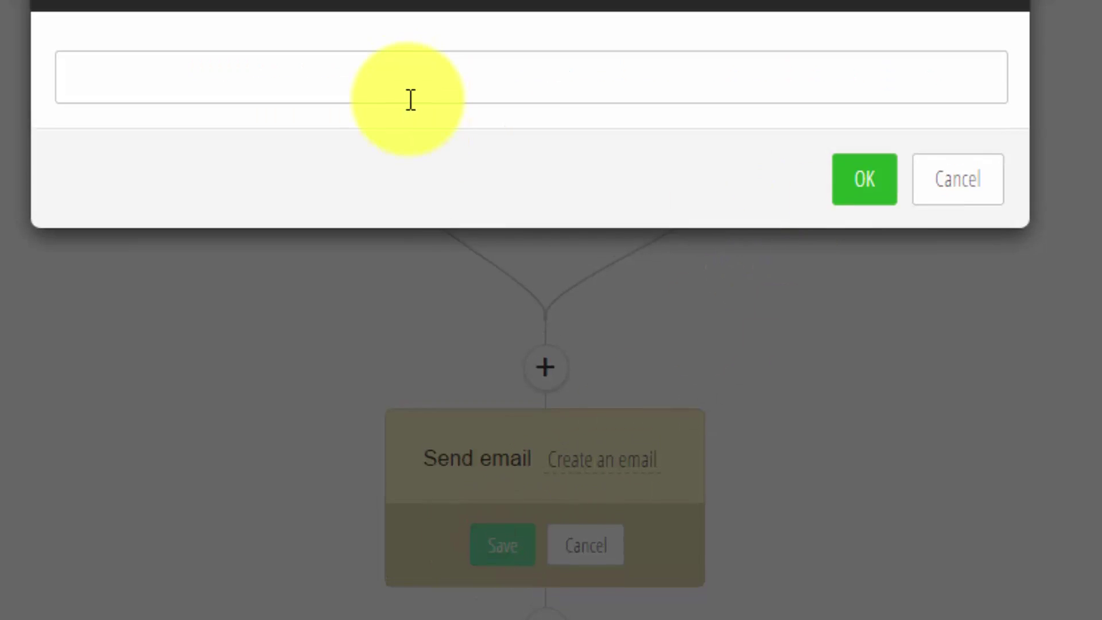
pyautogui.write('Test')
pyautogui.click(877, 287)
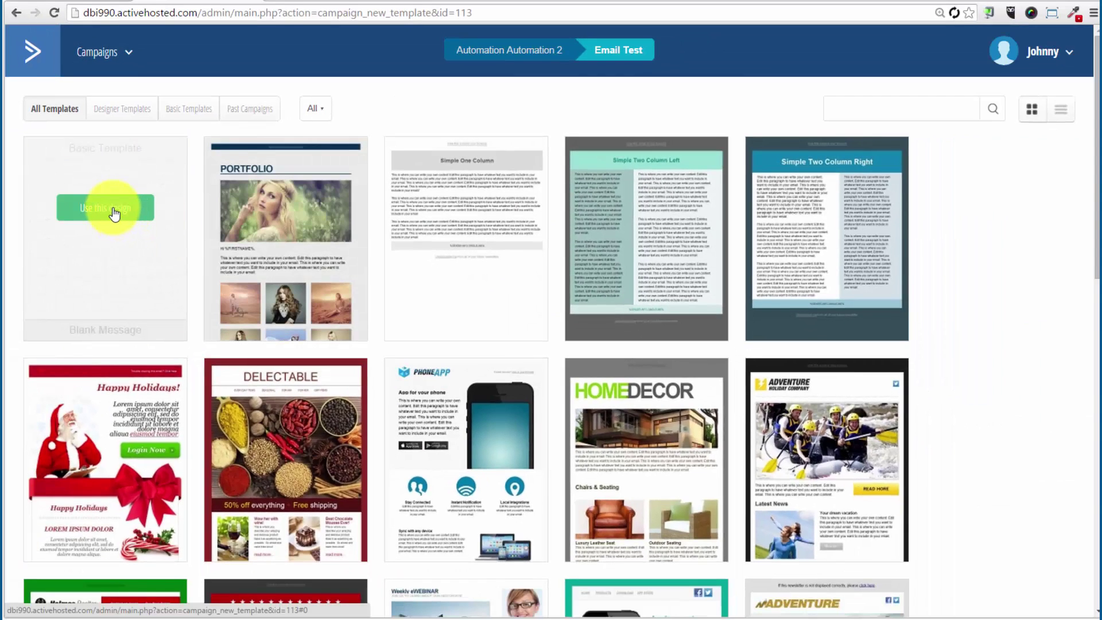
# Build the Test email from Basic Template with subject 'Test 1'
pyautogui.click(113, 213)
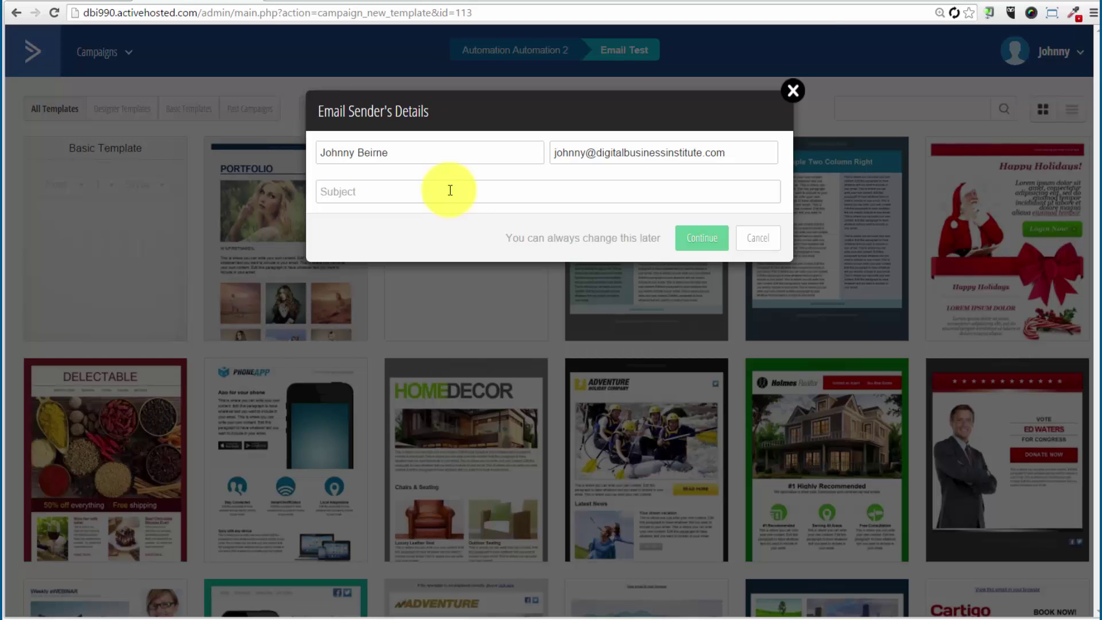
pyautogui.click(450, 191)
pyautogui.write('Test 1')
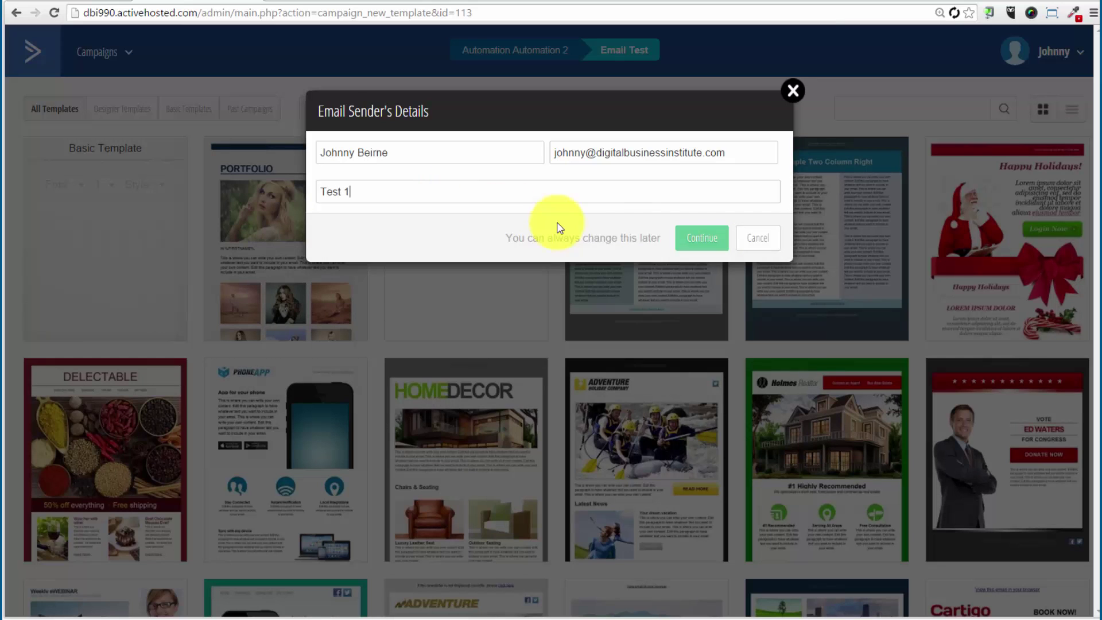
pyautogui.click(702, 237)
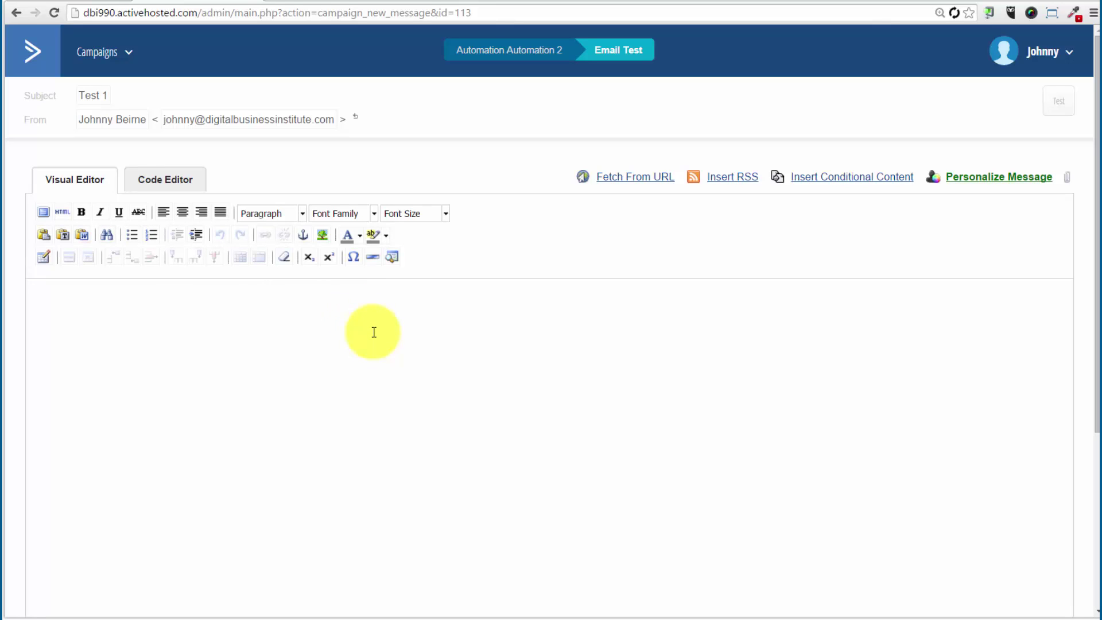
# Save the Test email draft from the Visual Editor
pyautogui.click(374, 332)
pyautogui.scroll(-1, 374, 333)
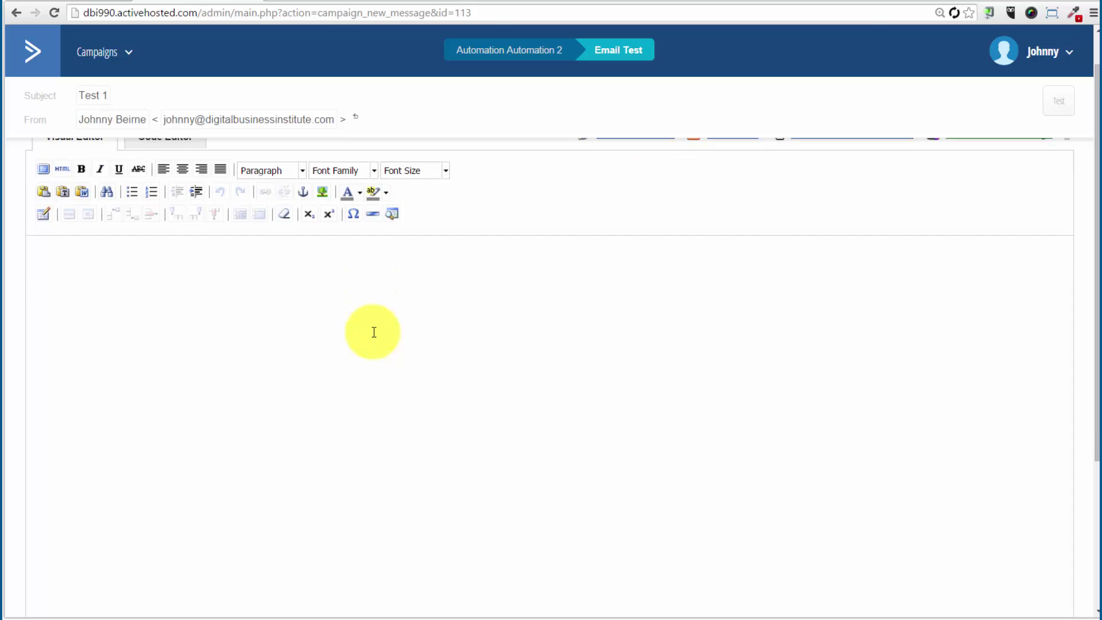
pyautogui.scroll(1, 374, 332)
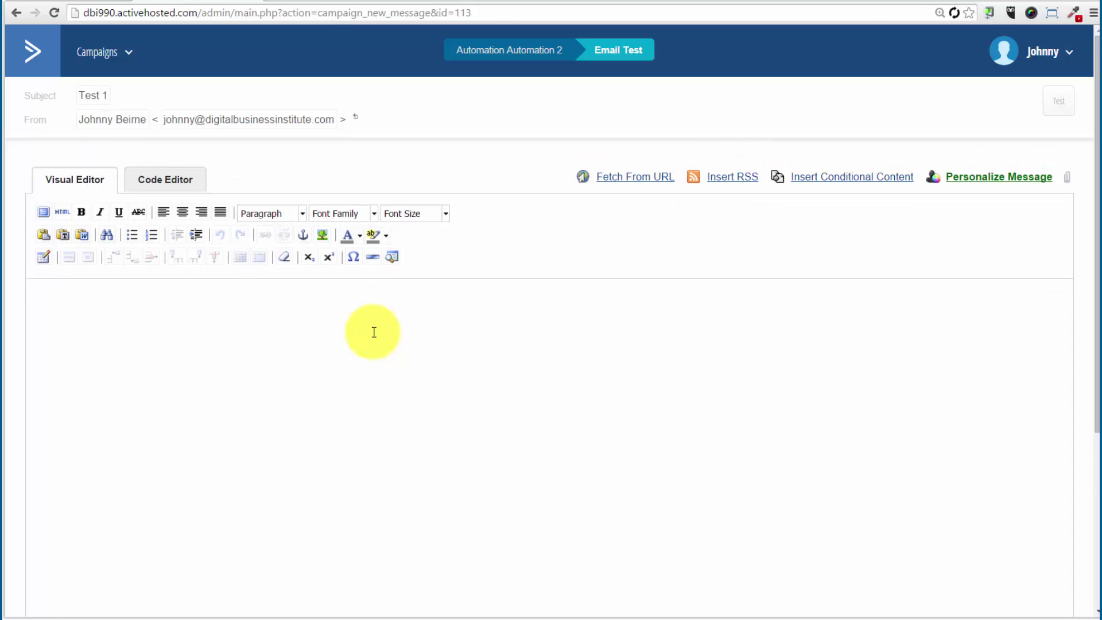
pyautogui.scroll(-2, 374, 332)
pyautogui.scroll(-3, 374, 333)
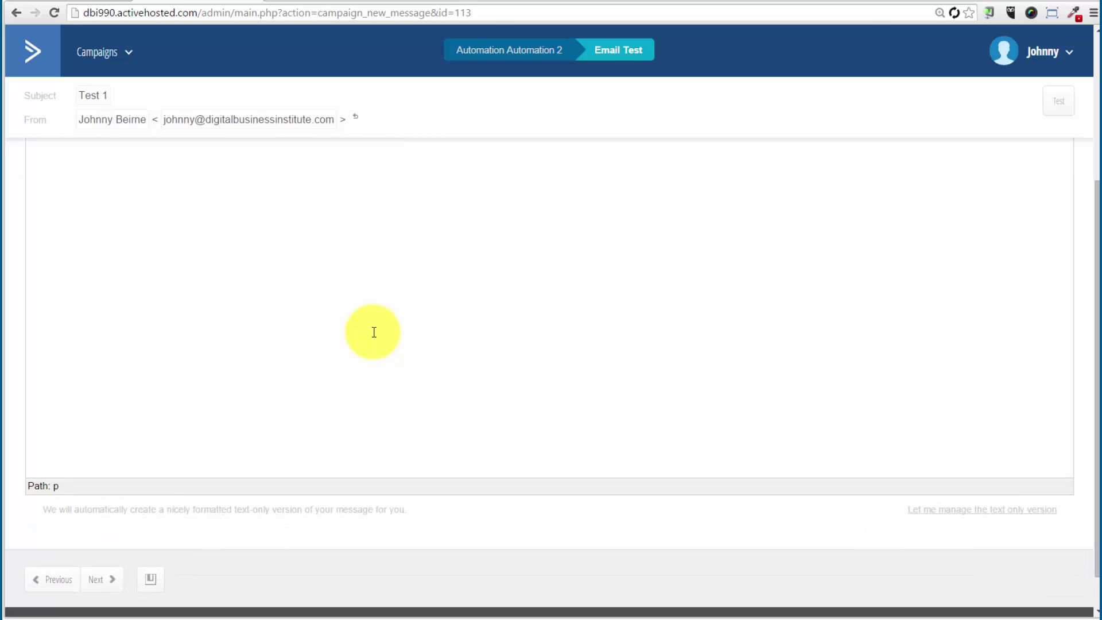
pyautogui.scroll(3, 373, 332)
pyautogui.scroll(-3, 373, 332)
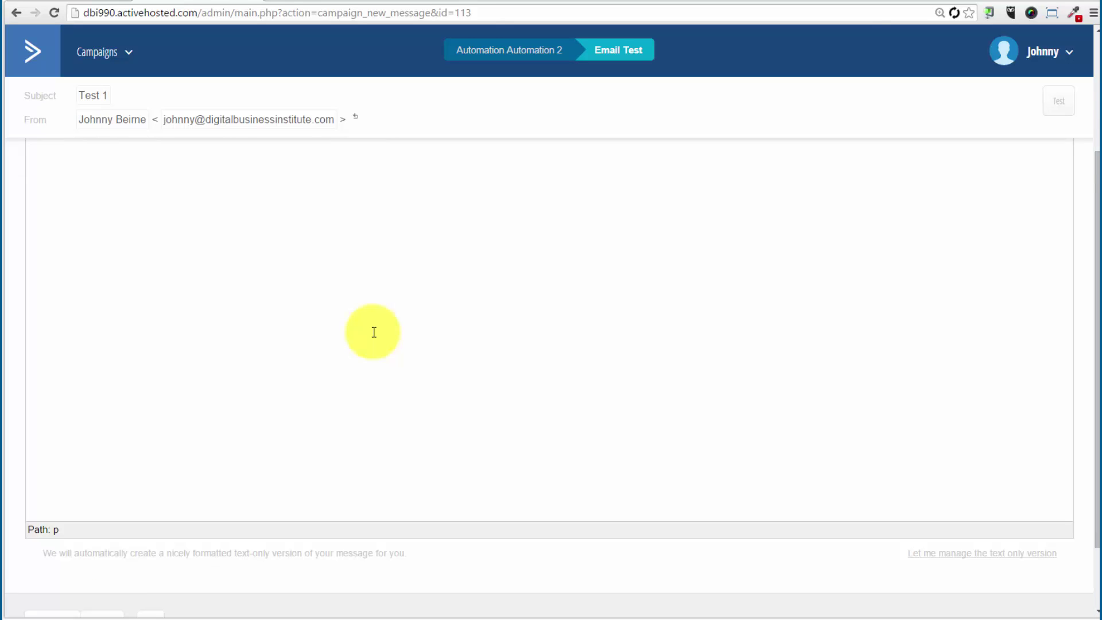
pyautogui.click(155, 581)
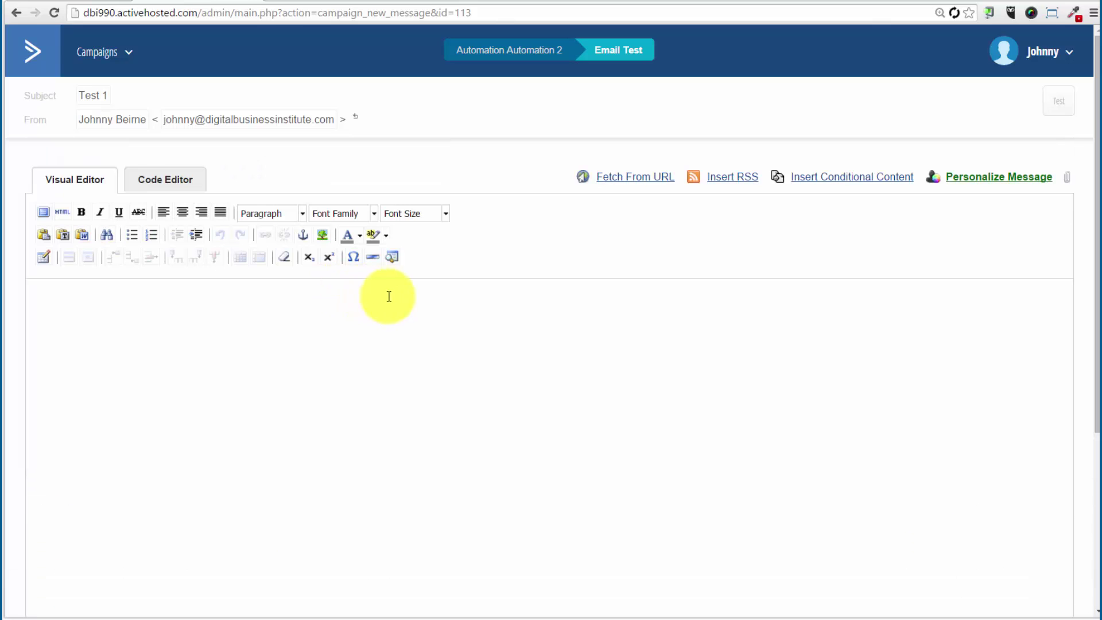
# Add placeholder body text 'rue' and continue to the final email setup
pyautogui.scroll(-2, 278, 433)
pyautogui.click(252, 301)
pyautogui.write('rue')
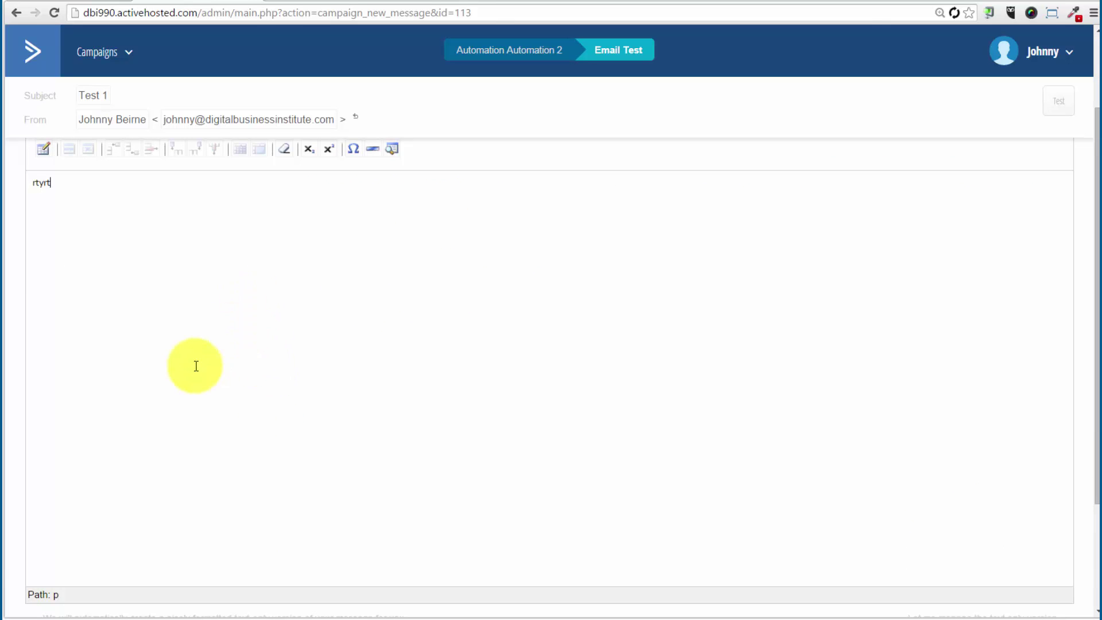
pyautogui.scroll(-3, 253, 344)
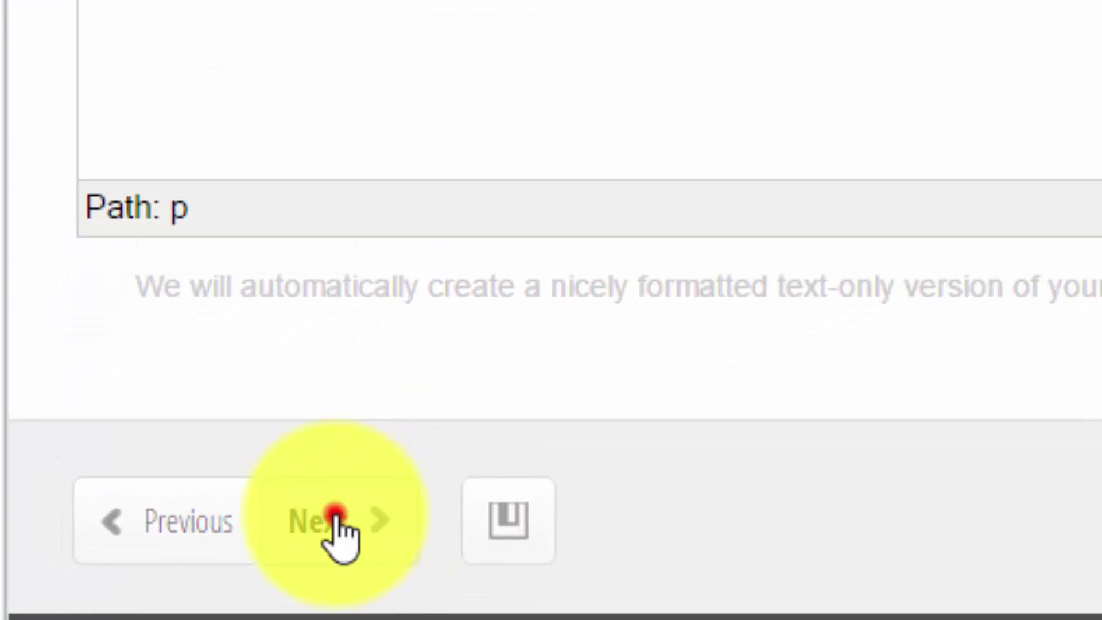
pyautogui.click(338, 520)
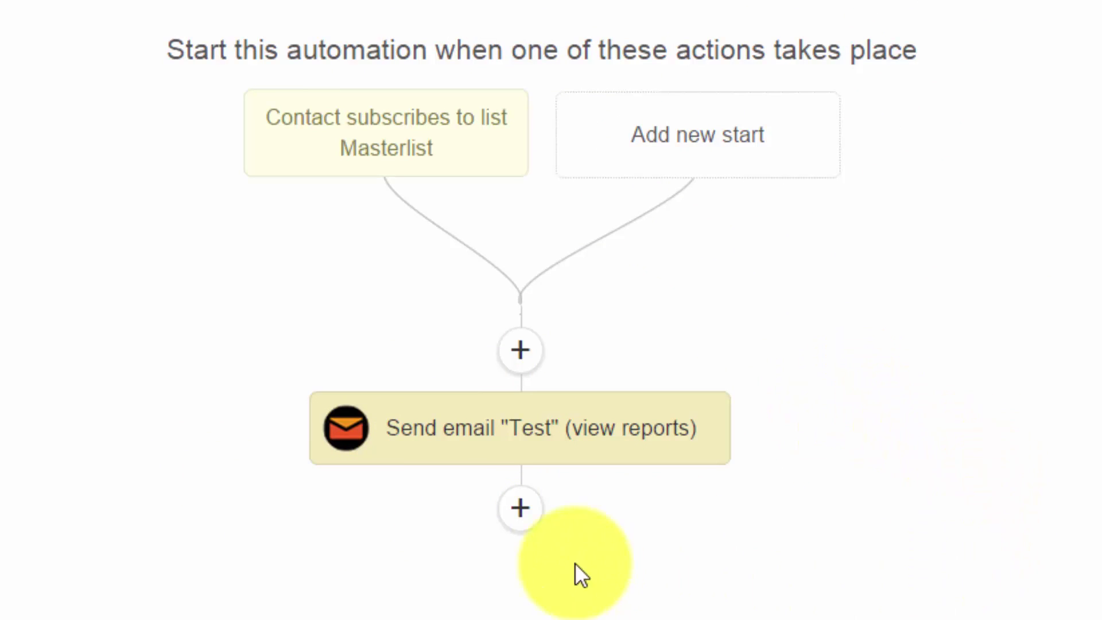
# Insert a 1-day Wait step after the Test email, then add another step below it
pyautogui.click(522, 511)
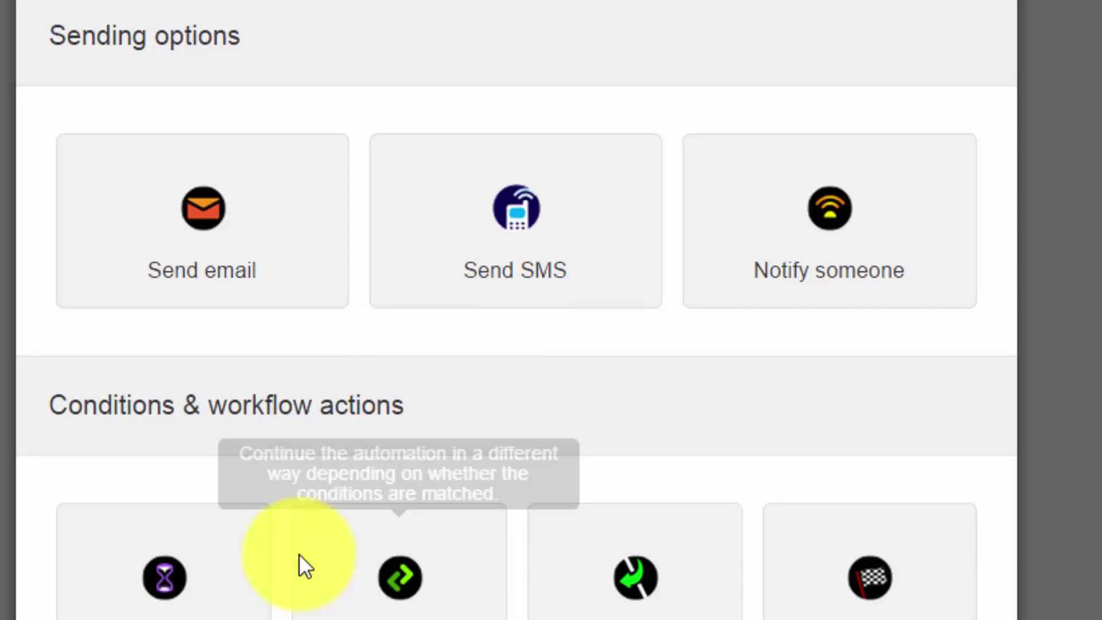
pyautogui.scroll(-3, 147, 517)
pyautogui.click(156, 408)
pyautogui.click(479, 513)
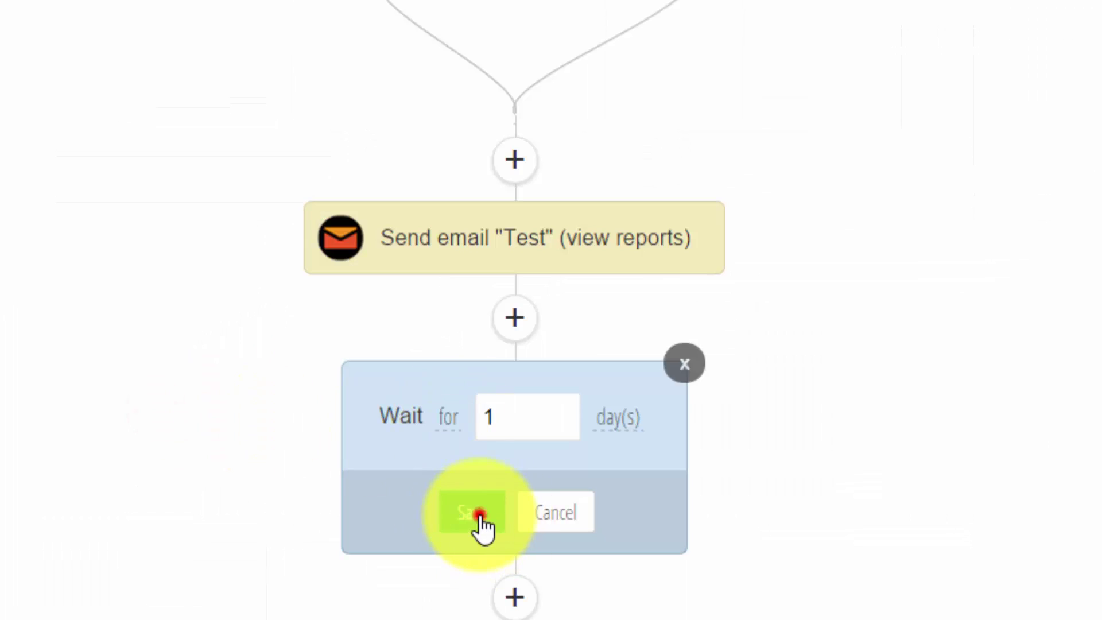
pyautogui.click(518, 257)
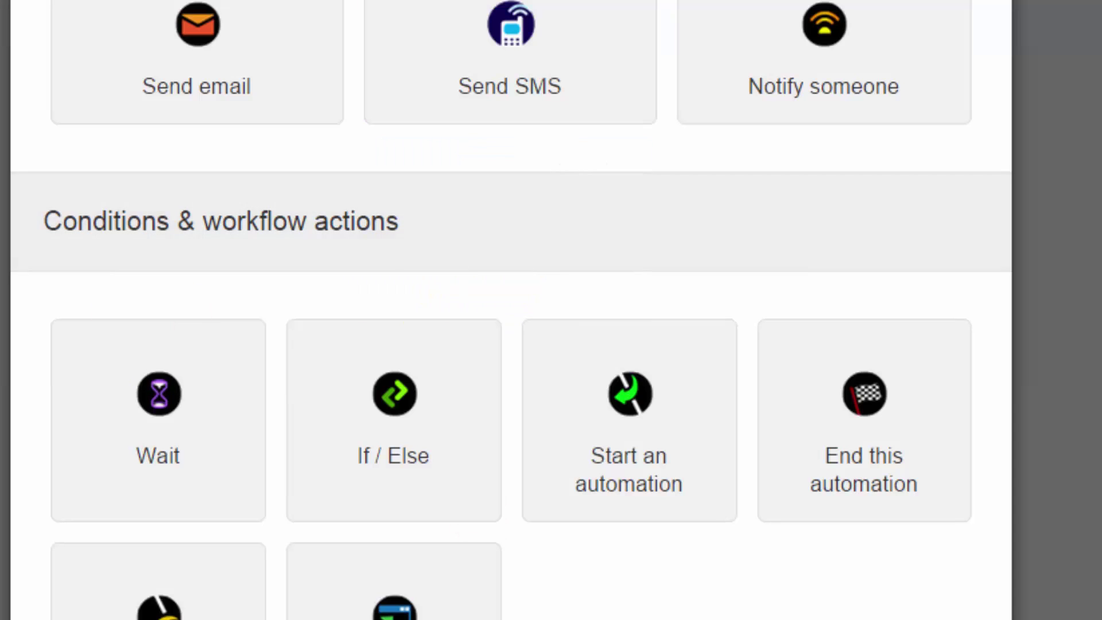
pyautogui.scroll(-2, 511, 310)
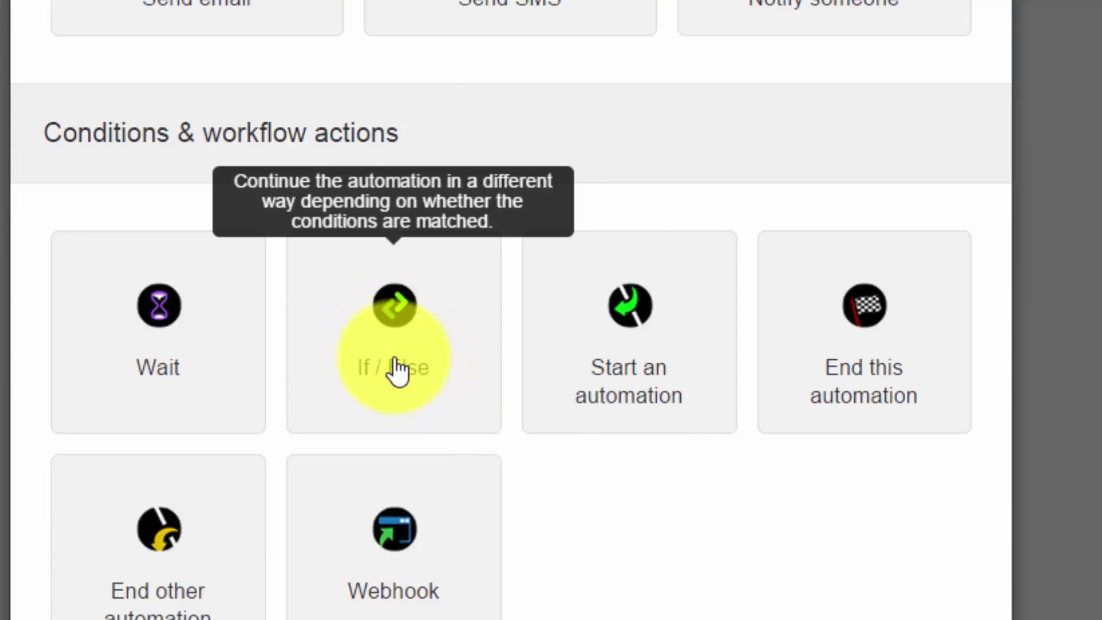
# Add an If/Else splitting on whether the FB Ad image Grid Tool article link was clicked
pyautogui.click(402, 328)
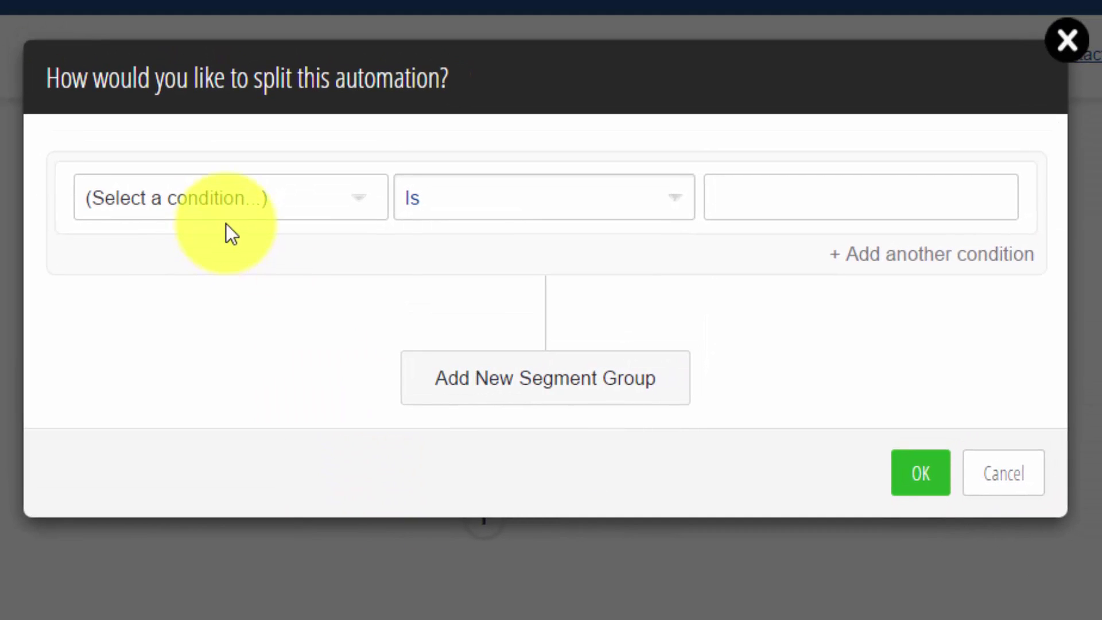
pyautogui.click(225, 206)
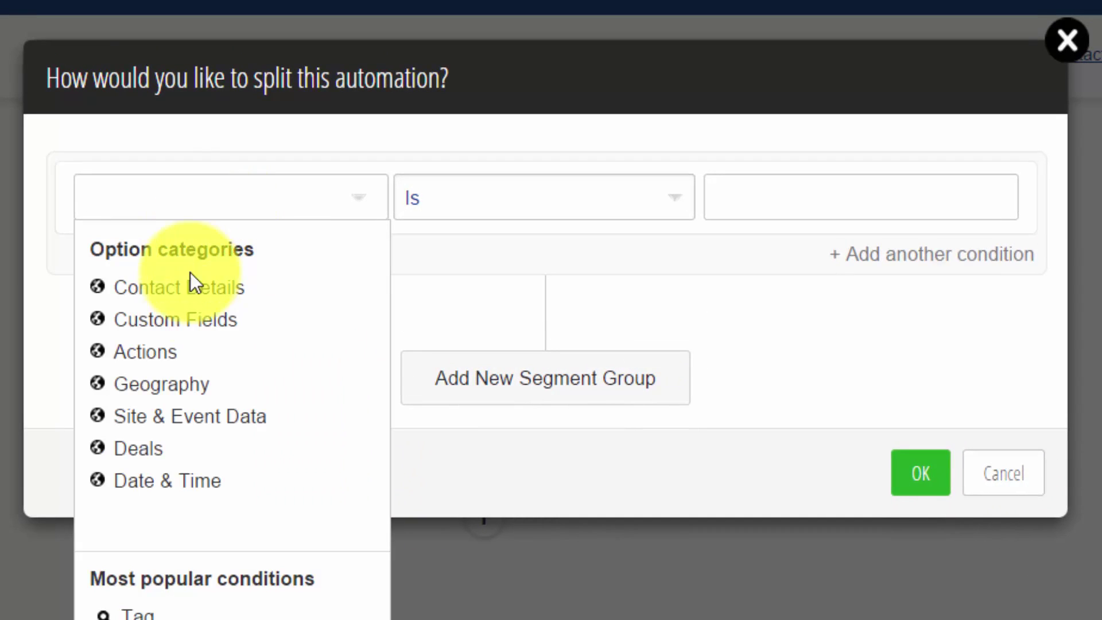
pyautogui.click(166, 352)
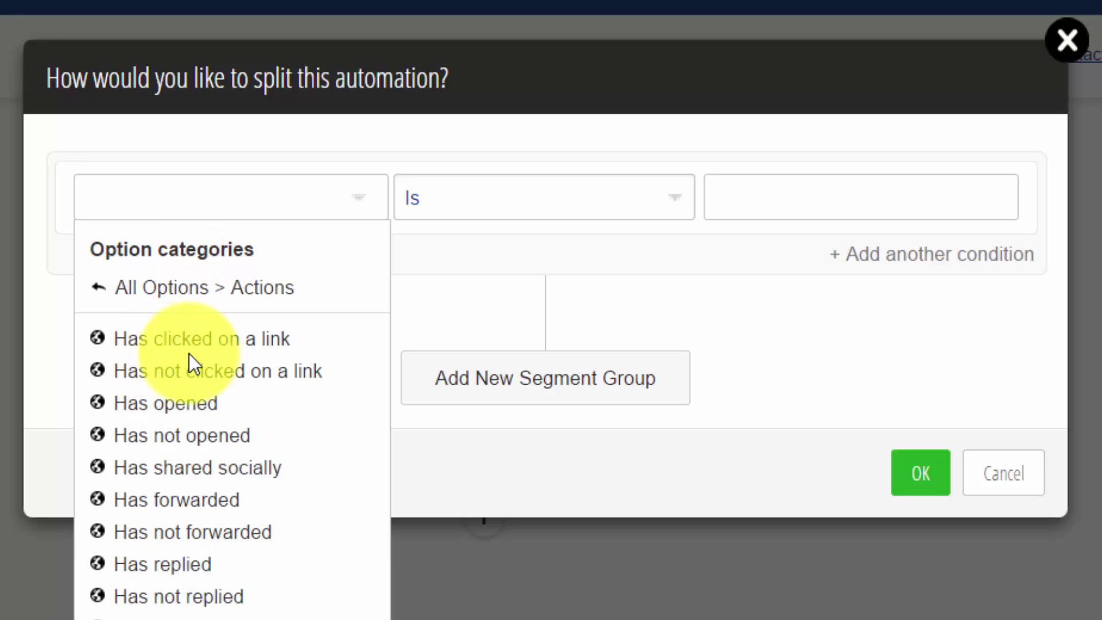
pyautogui.click(188, 341)
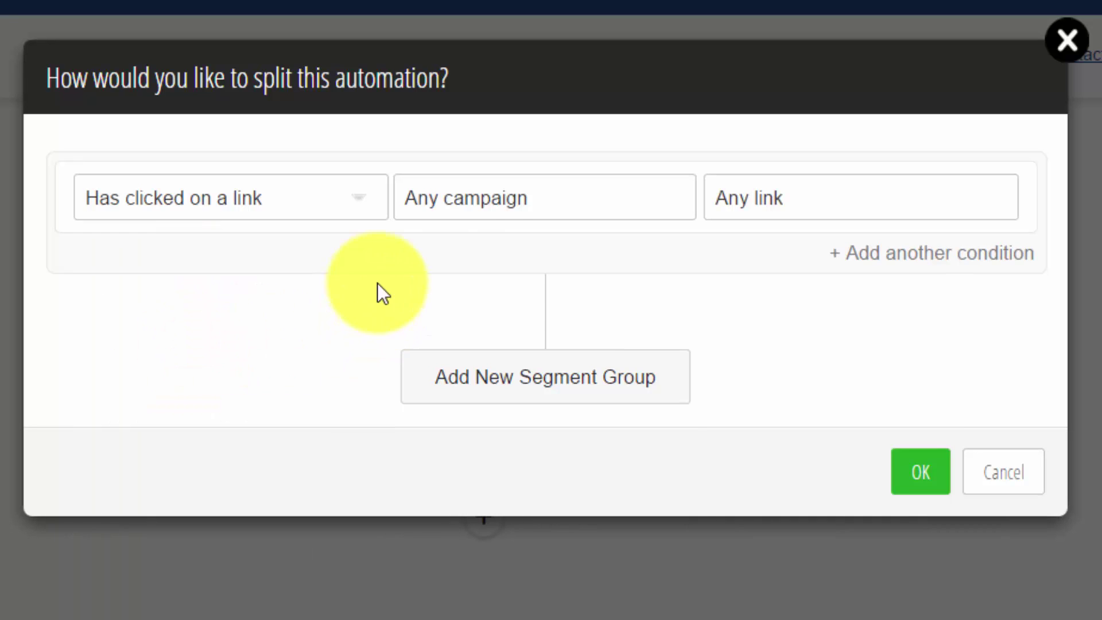
pyautogui.click(480, 209)
pyautogui.click(502, 306)
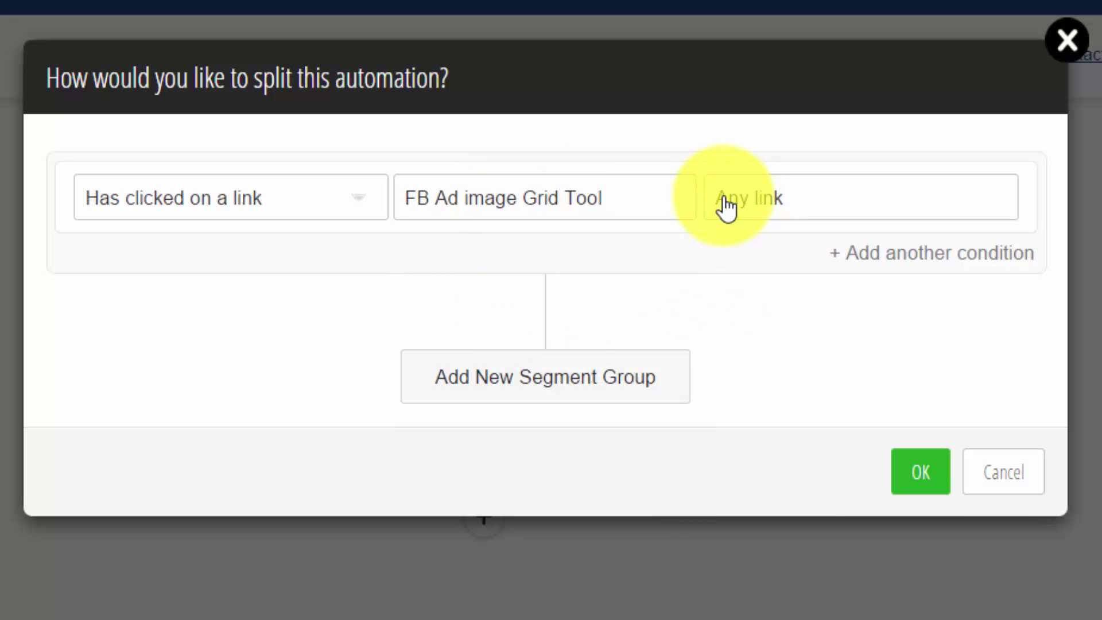
pyautogui.click(753, 206)
pyautogui.click(820, 277)
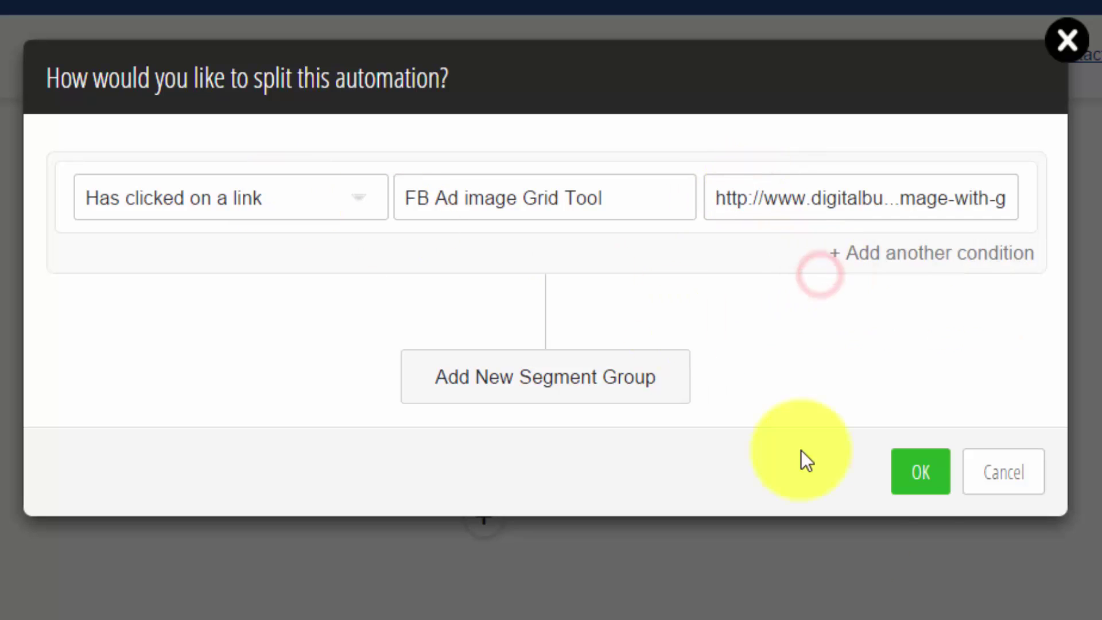
pyautogui.click(919, 485)
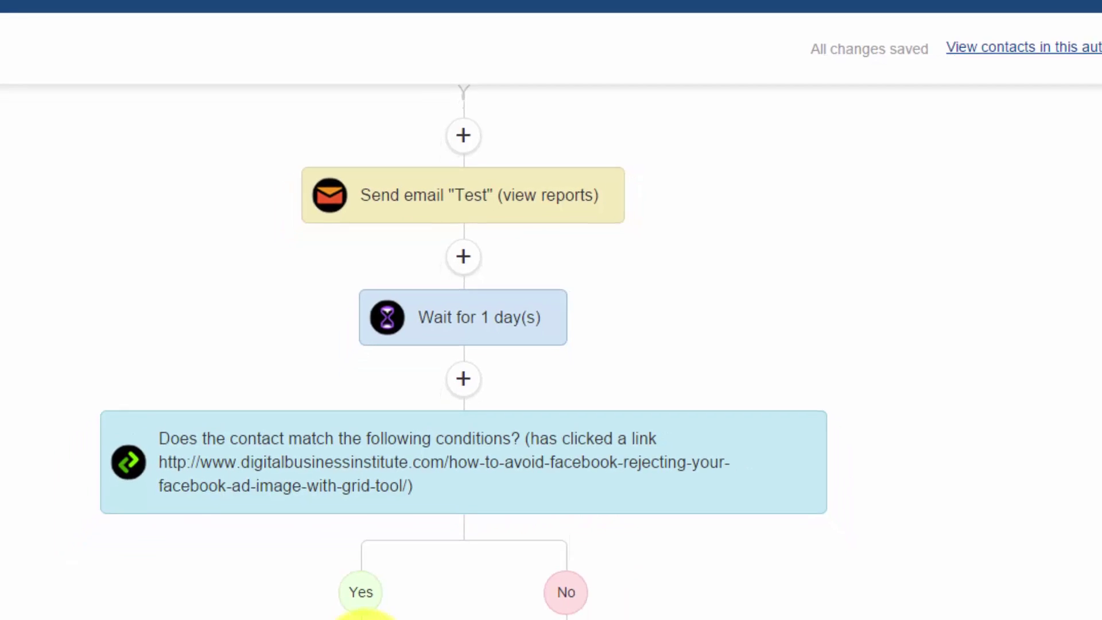
pyautogui.click(387, 557)
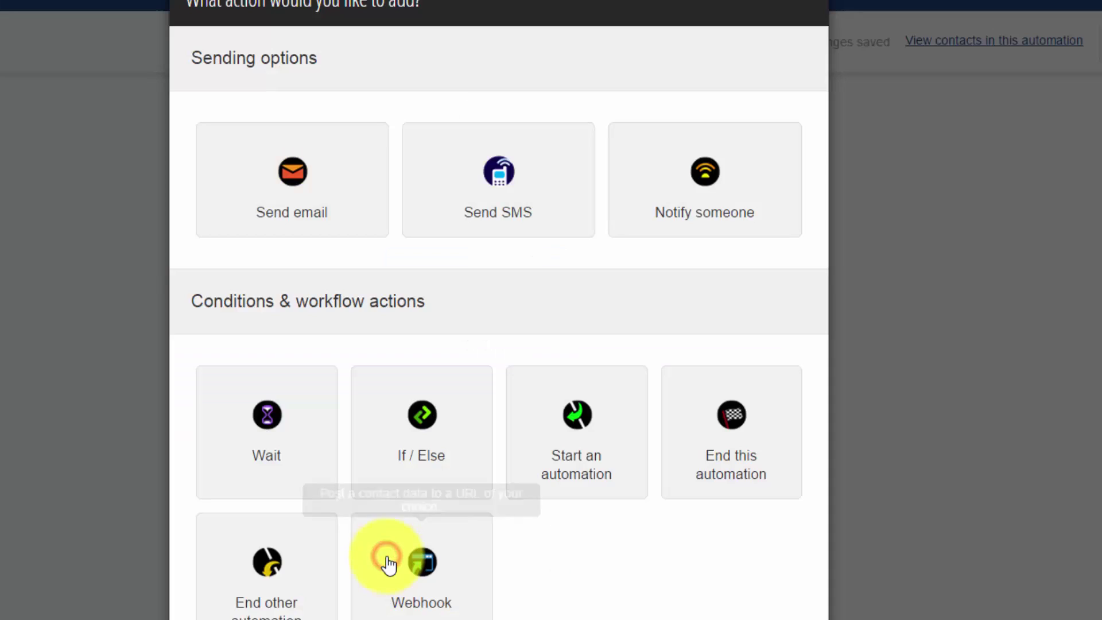
# Save a Send email step in the Yes branch, skipping the email naming for now
pyautogui.click(288, 179)
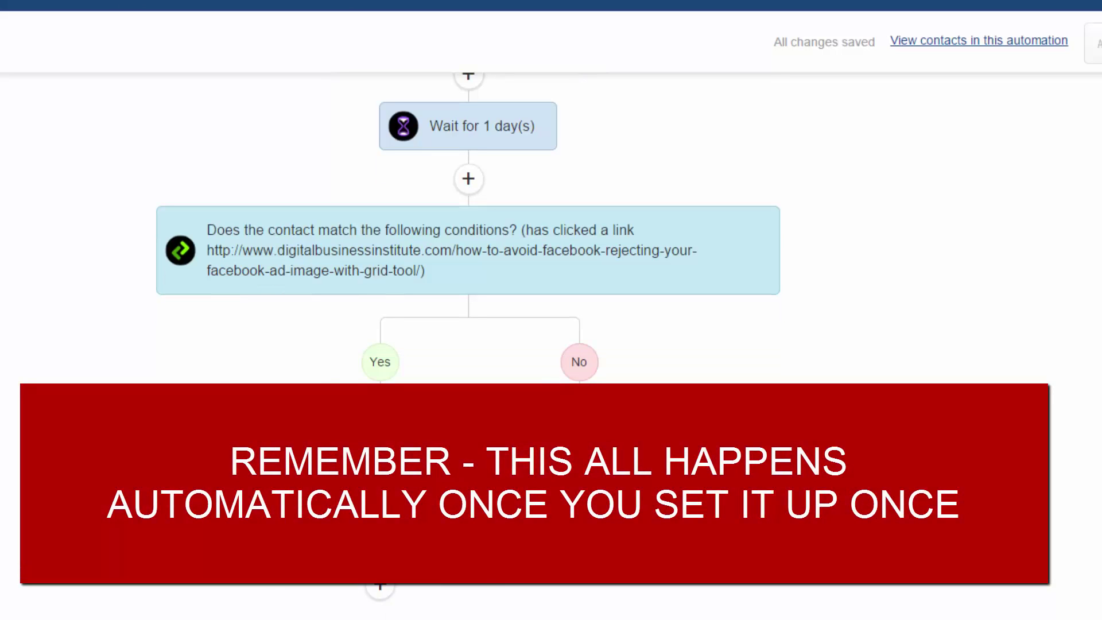
pyautogui.click(291, 397)
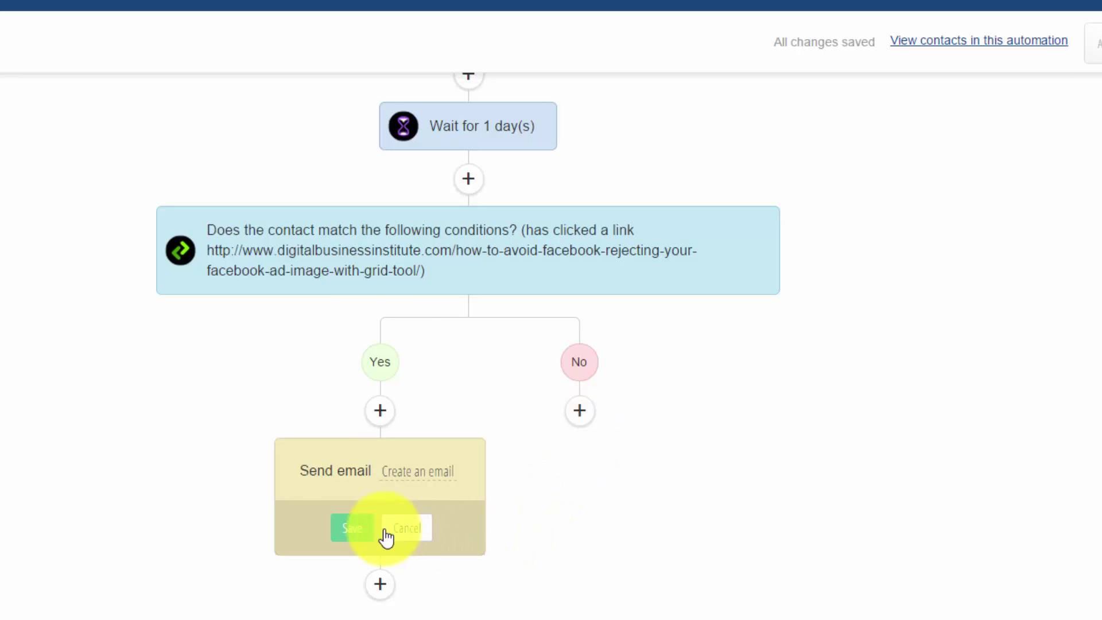
pyautogui.click(341, 528)
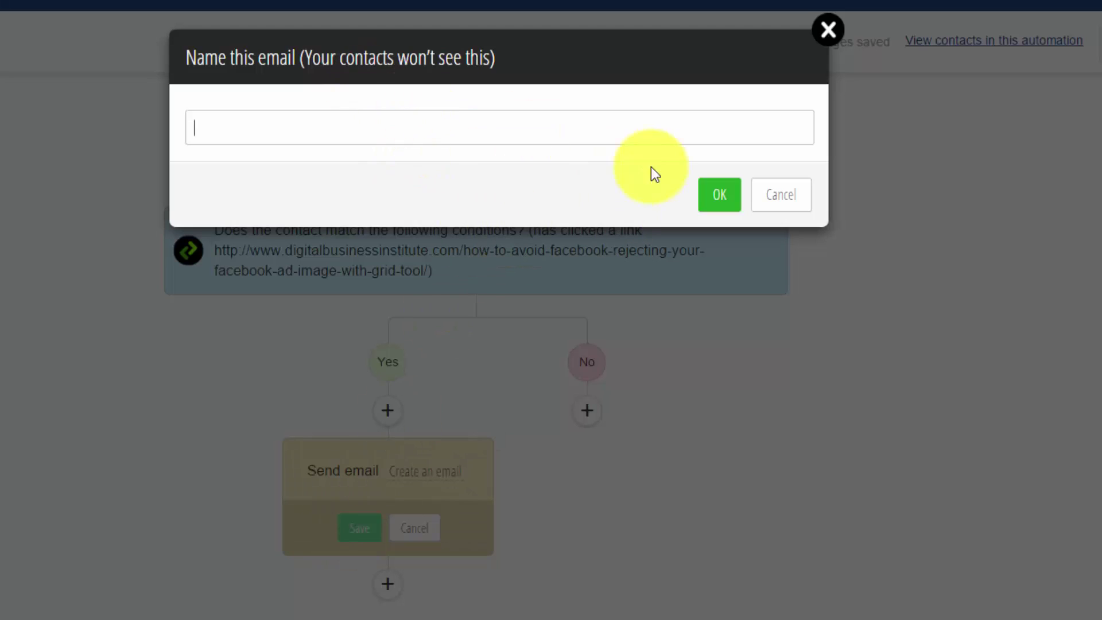
pyautogui.click(786, 197)
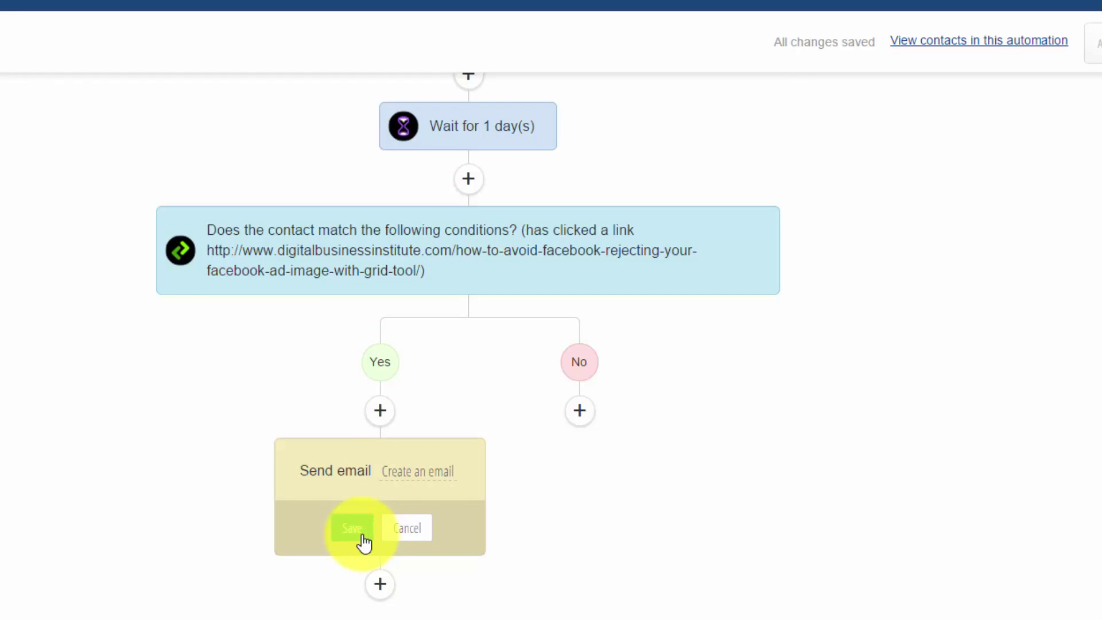
pyautogui.moveTo(488, 545)
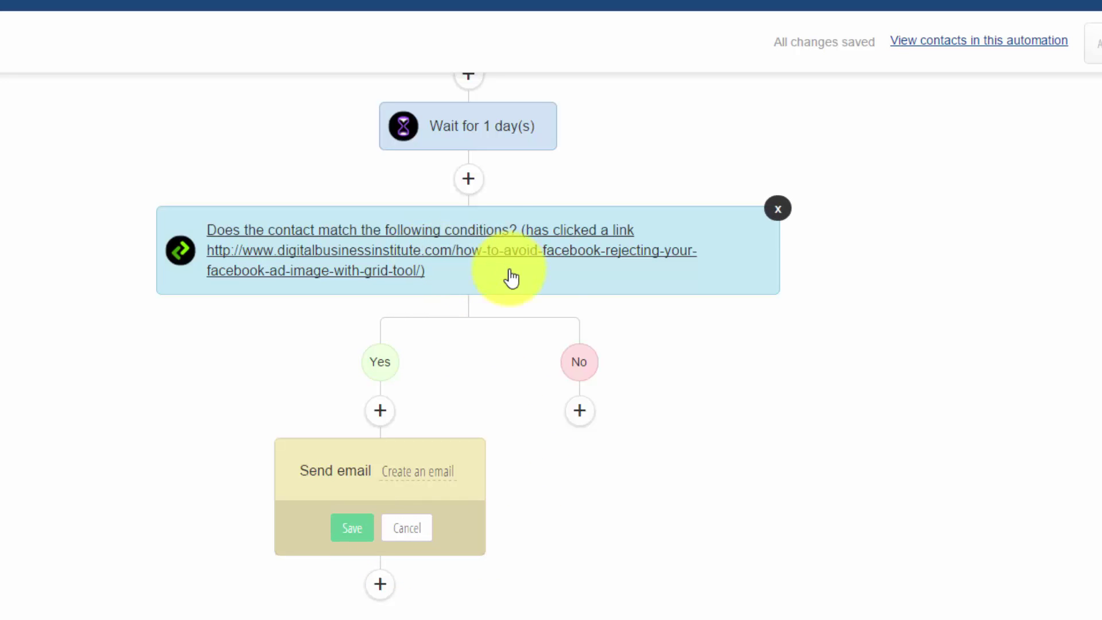
# Put a Send email step under the No branch
pyautogui.click(582, 418)
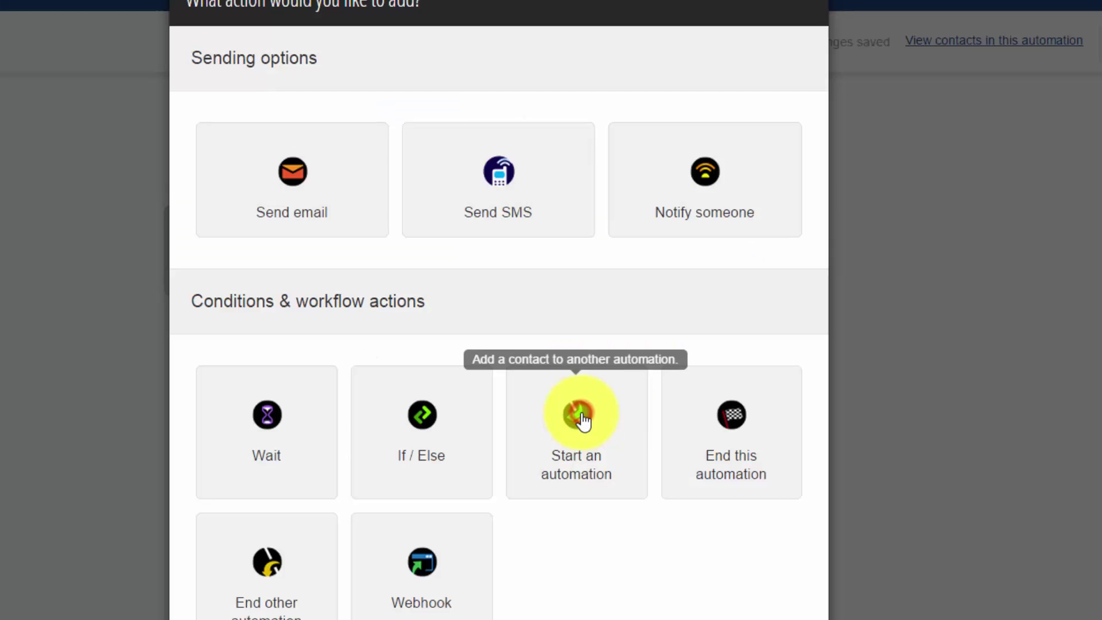
pyautogui.click(310, 189)
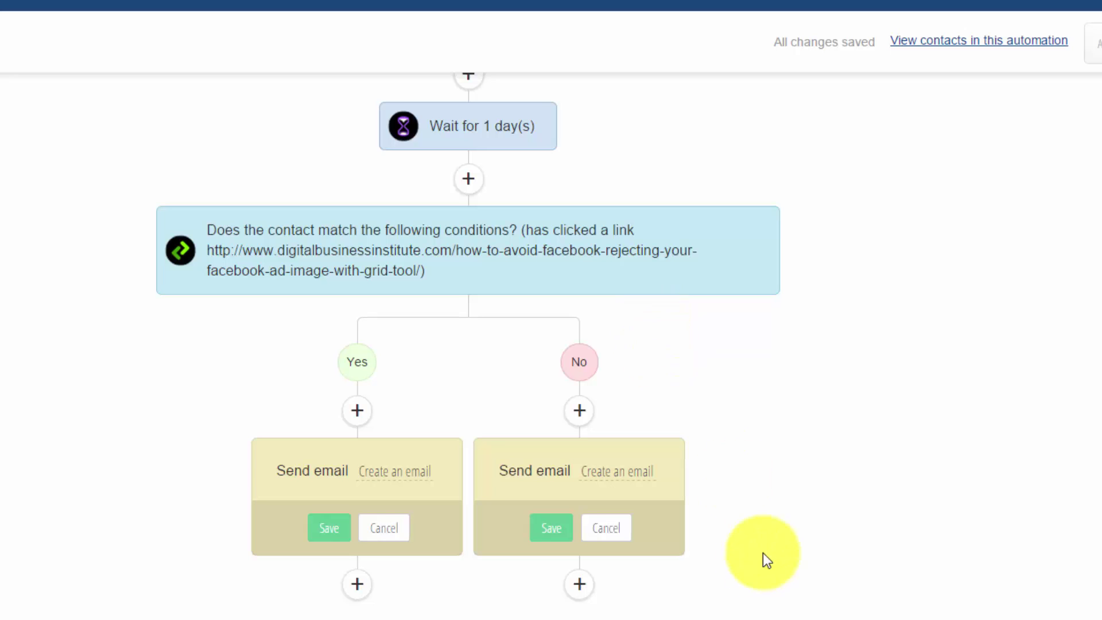
# Open the action chooser for a step below the Yes branch's Send email
pyautogui.scroll(2, 766, 516)
pyautogui.scroll(2, 769, 505)
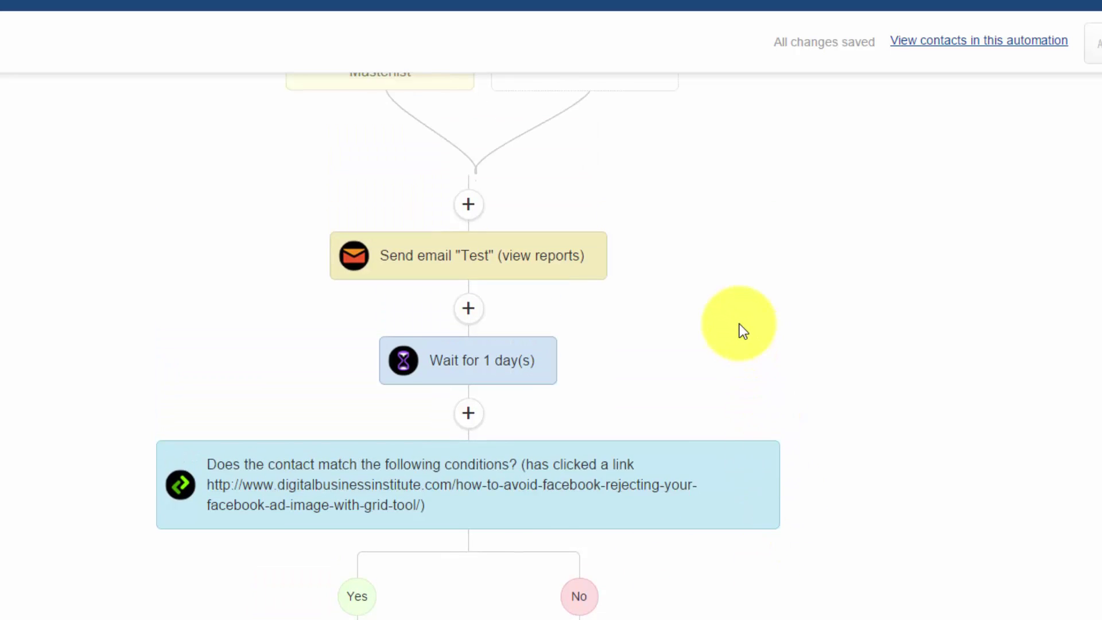
pyautogui.scroll(2, 740, 324)
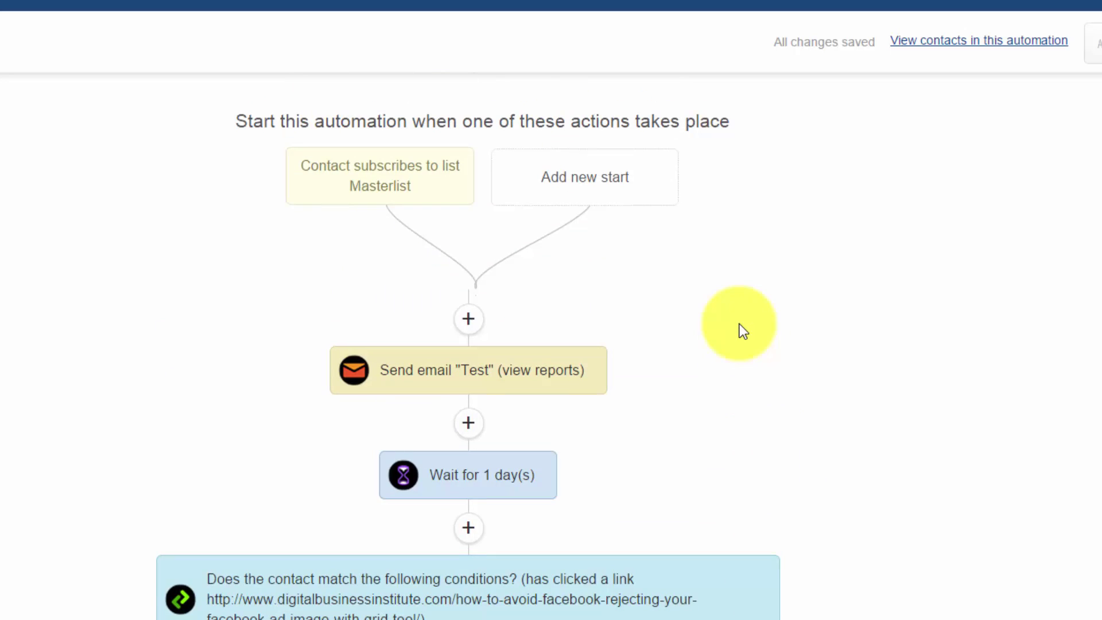
pyautogui.scroll(-2, 739, 324)
pyautogui.scroll(-1, 739, 324)
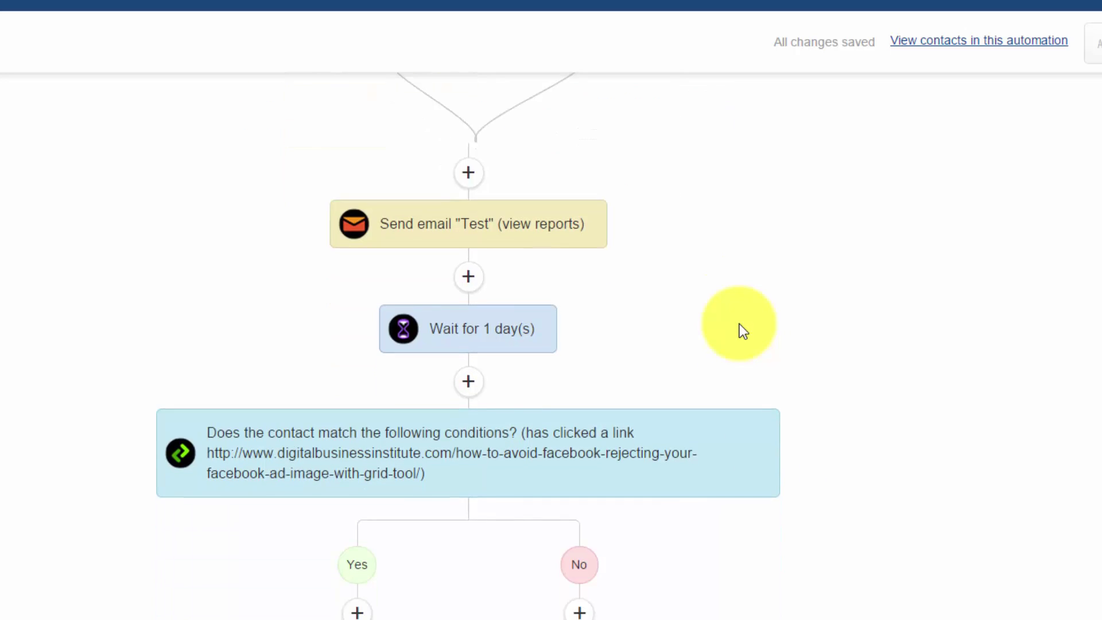
pyautogui.scroll(-3, 739, 324)
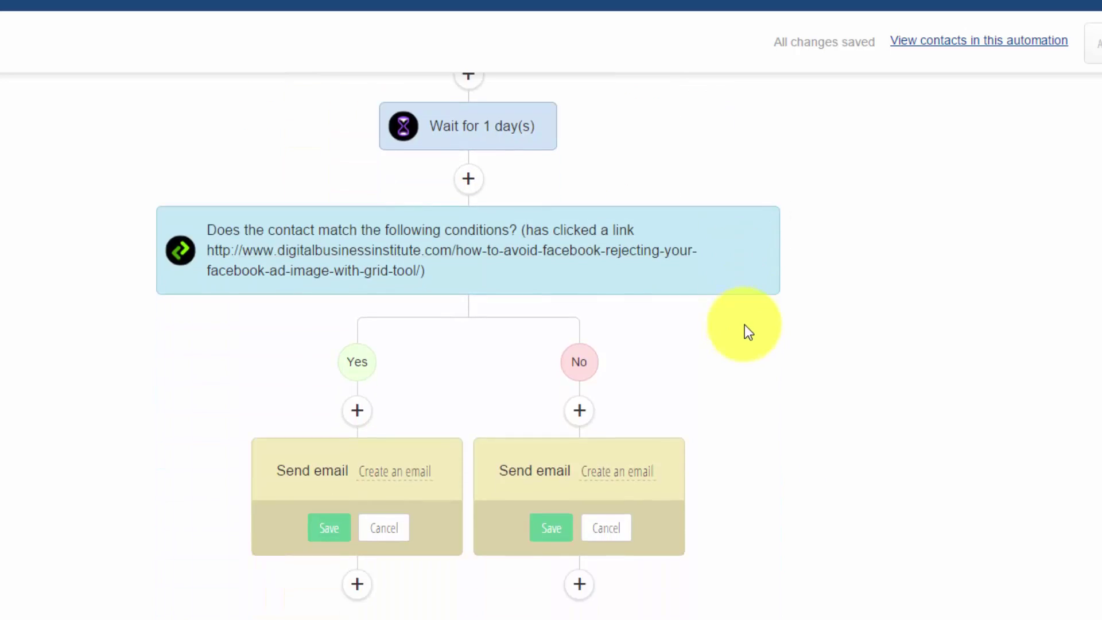
pyautogui.scroll(2, 839, 372)
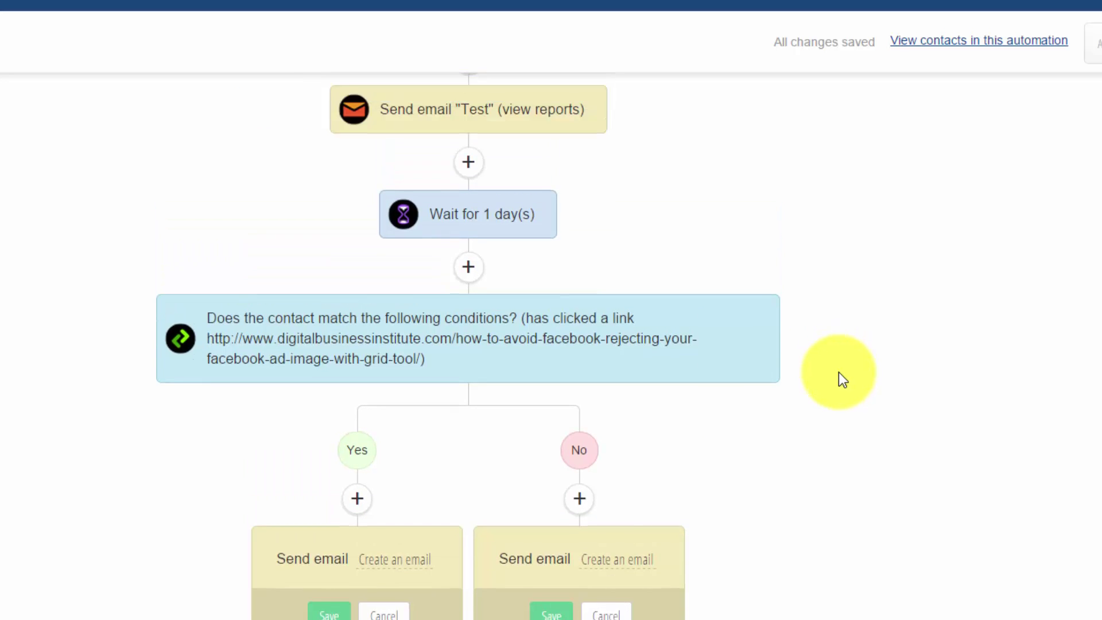
pyautogui.scroll(2, 838, 372)
pyautogui.scroll(-4, 836, 377)
pyautogui.click(358, 585)
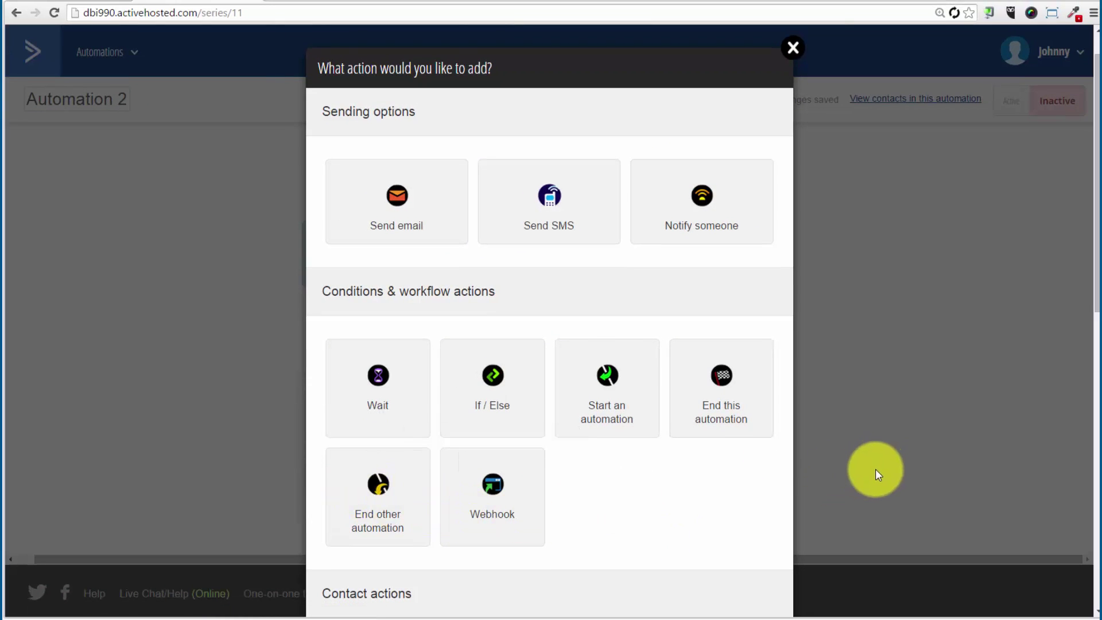
# Make the No branch end another automation after its email
pyautogui.click(874, 470)
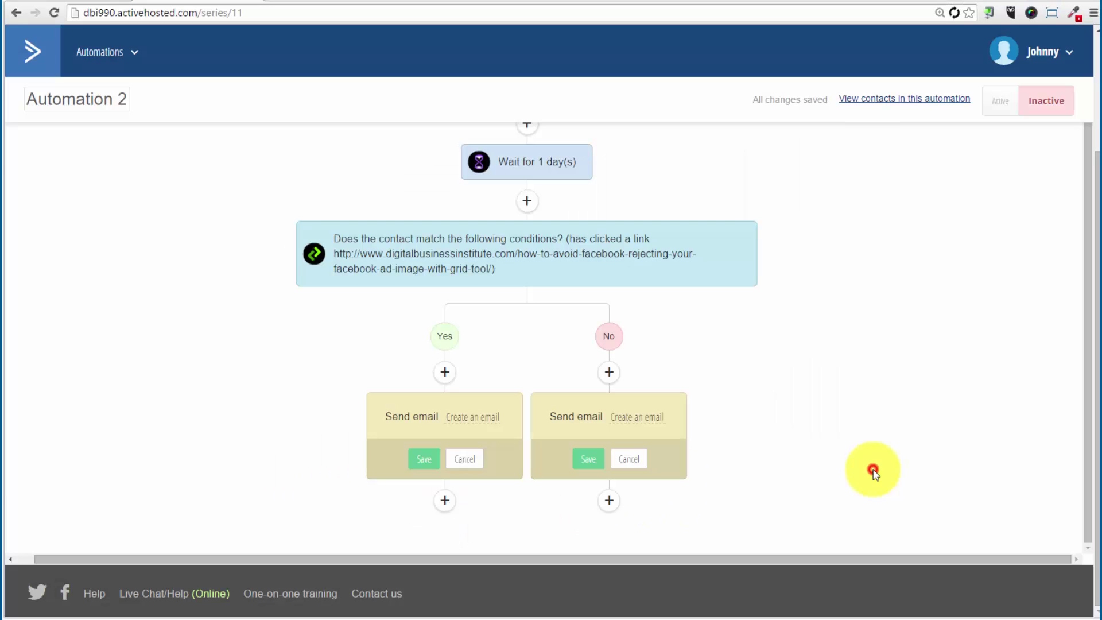
pyautogui.click(609, 500)
pyautogui.click(425, 504)
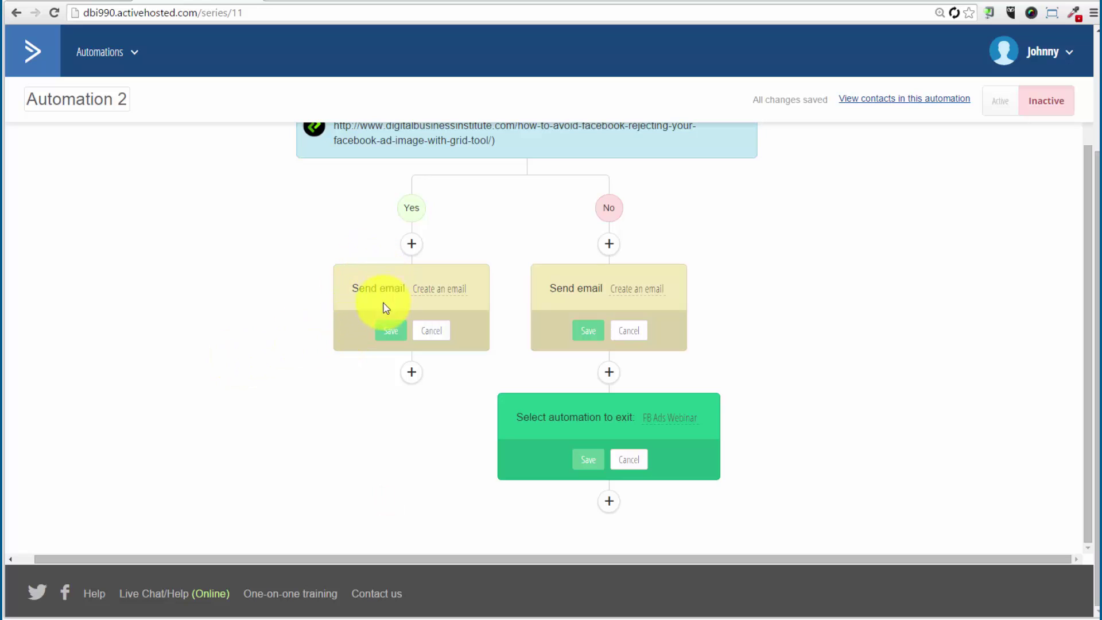
# Add a 1-day wait below the Yes branch email
pyautogui.click(411, 373)
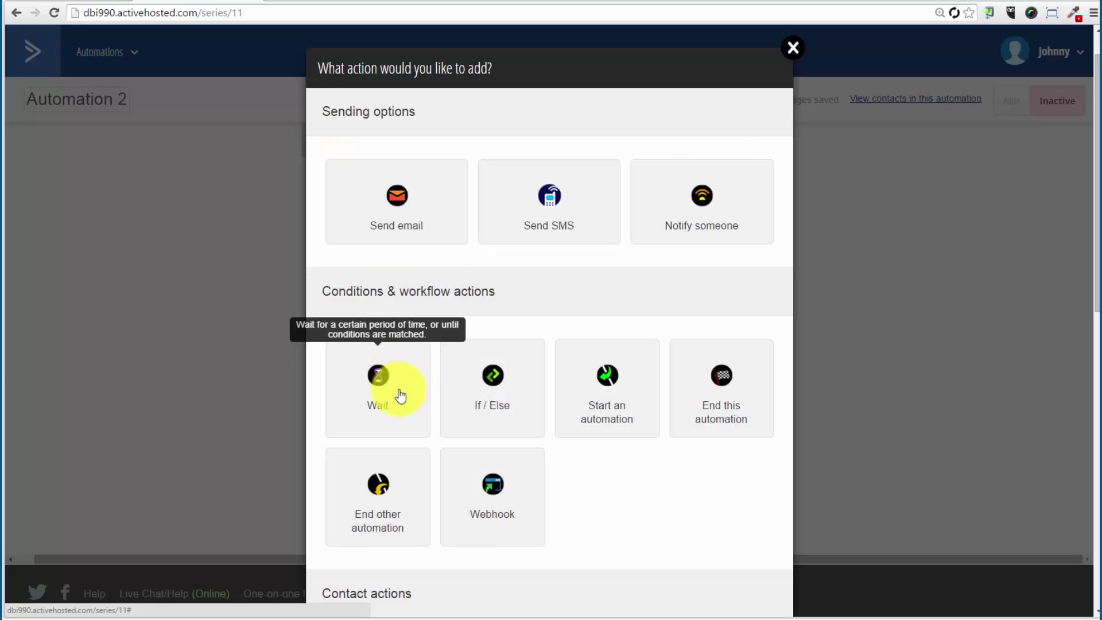
pyautogui.click(400, 396)
pyautogui.click(388, 467)
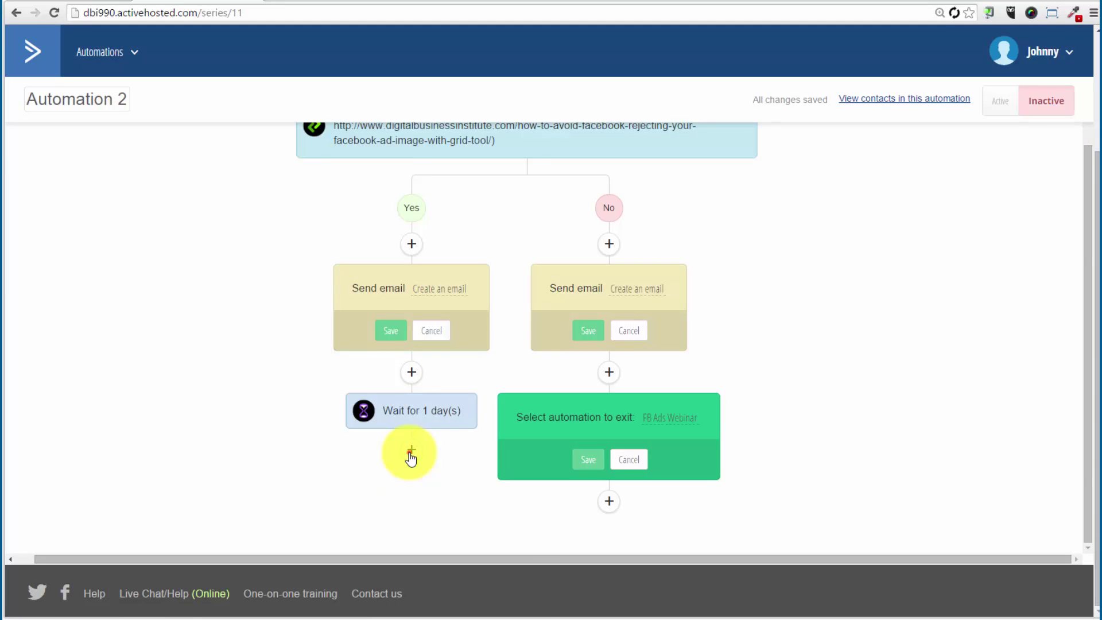
# Add a second Send email step after the 1-day wait and review the workflow
pyautogui.click(411, 453)
pyautogui.click(405, 217)
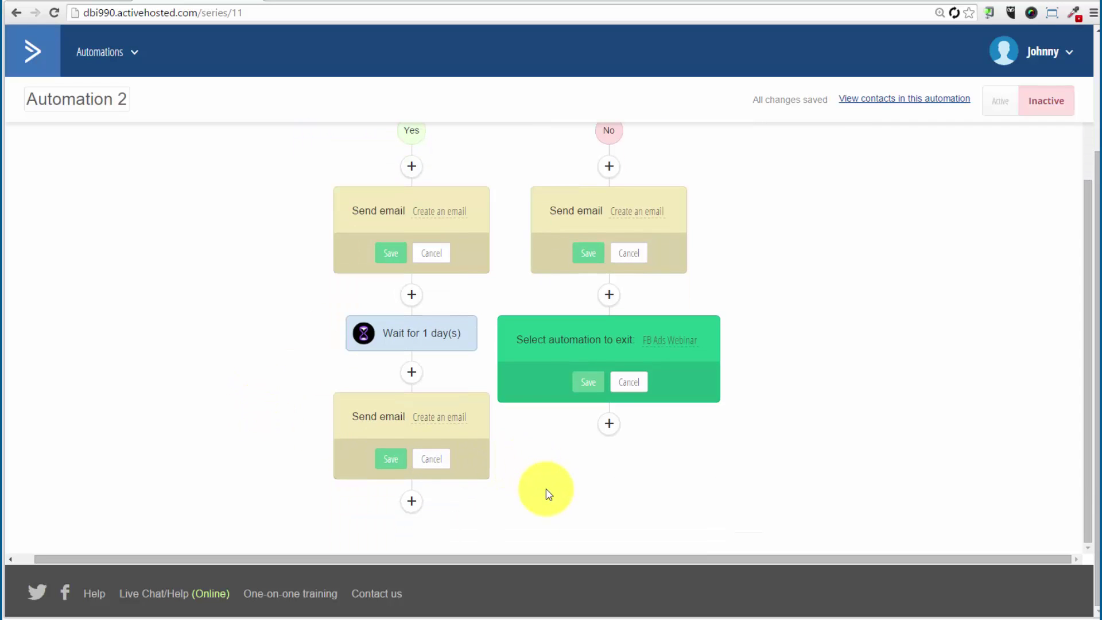
pyautogui.scroll(5, 504, 463)
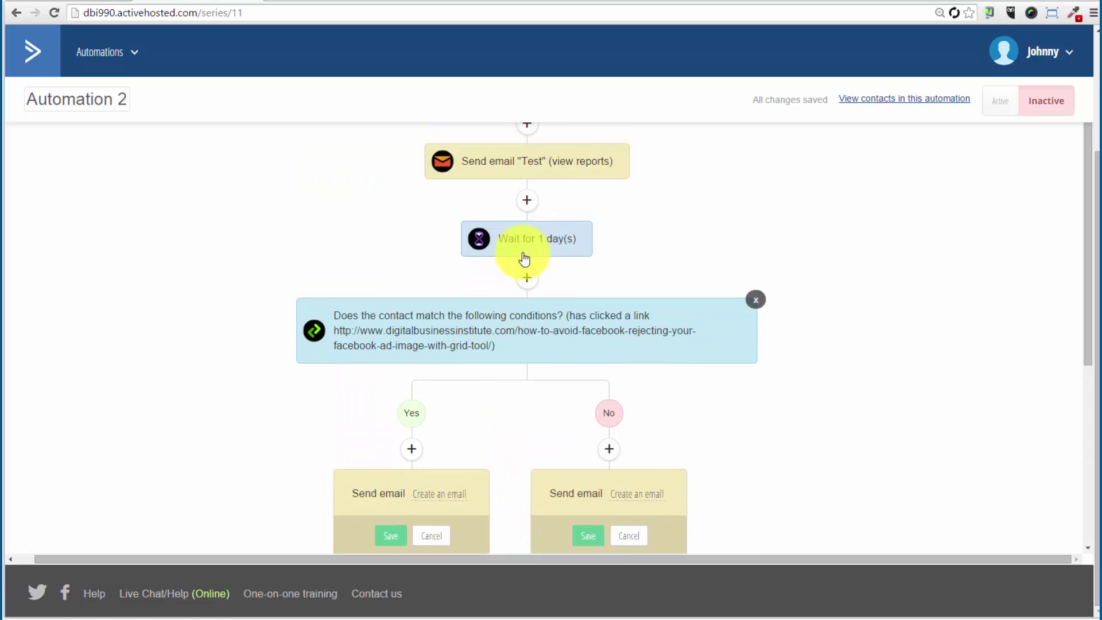
pyautogui.scroll(1, 603, 239)
pyautogui.scroll(-2, 608, 239)
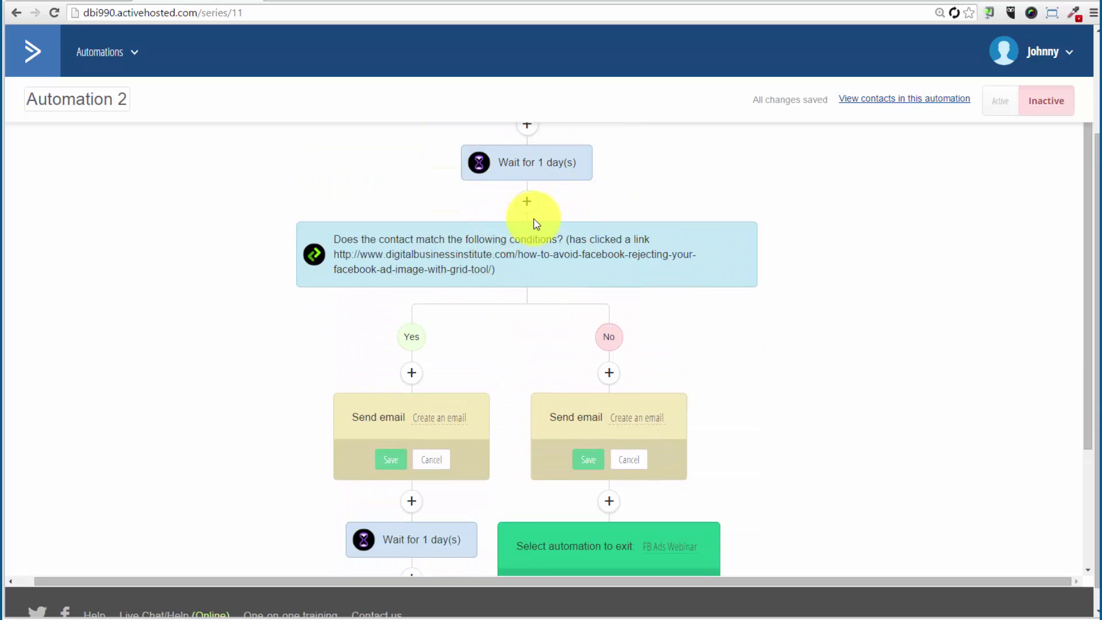
pyautogui.scroll(5, 536, 321)
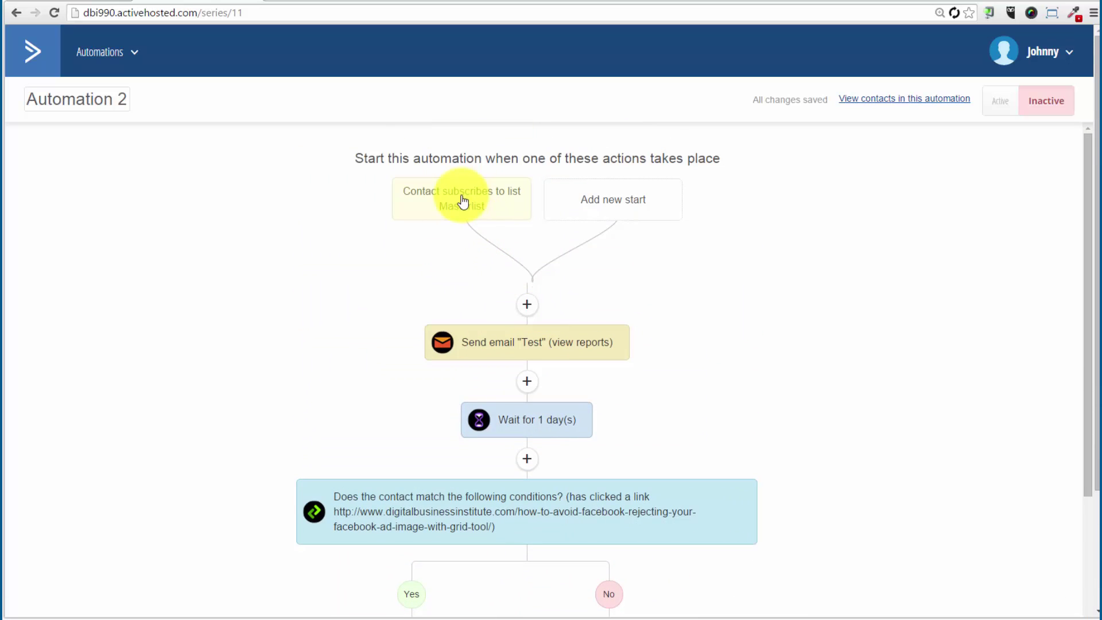
pyautogui.moveTo(483, 216)
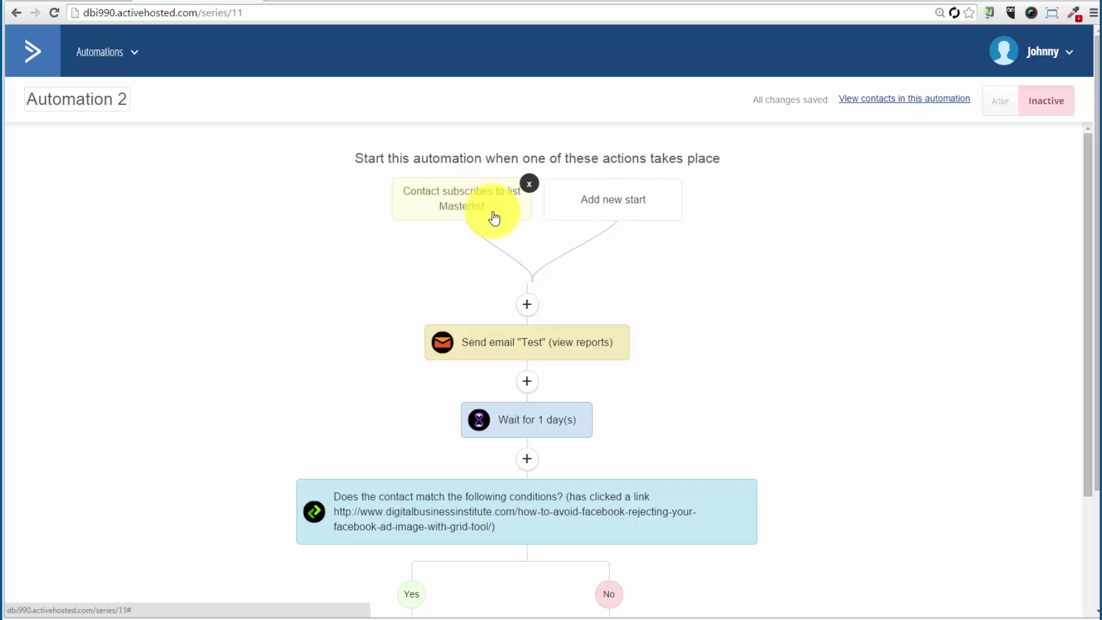
pyautogui.scroll(-2, 601, 328)
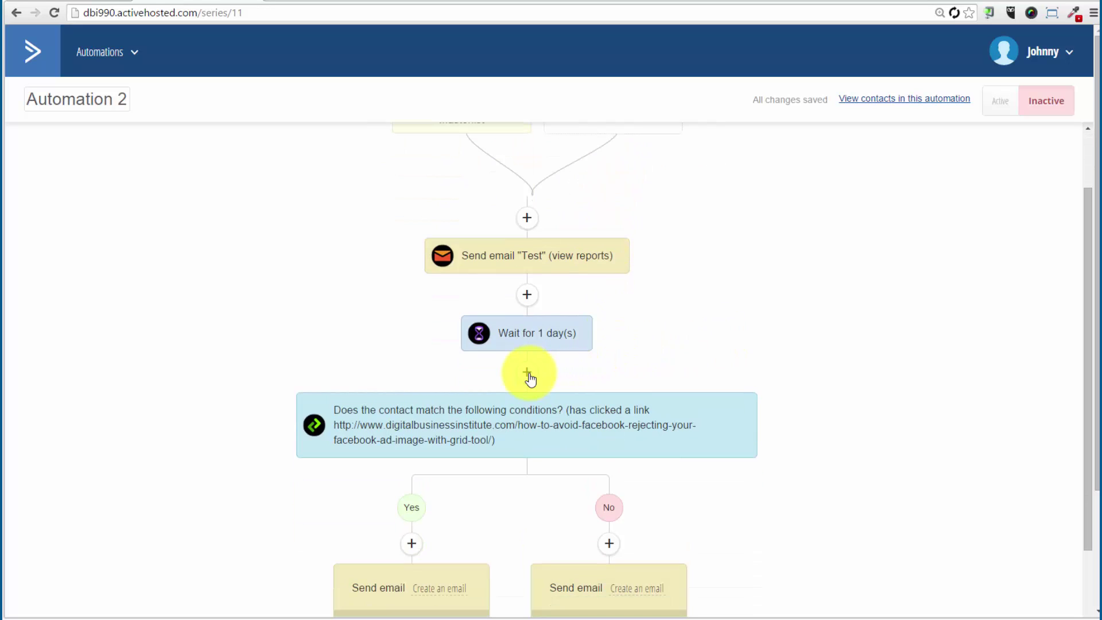
pyautogui.click(528, 373)
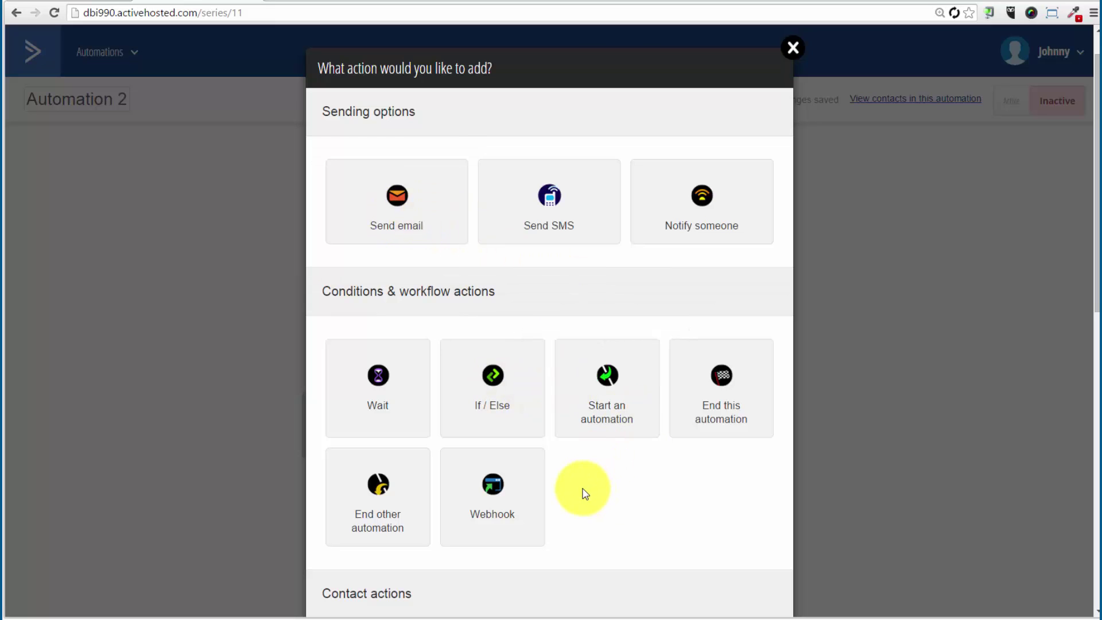
pyautogui.scroll(-6, 592, 495)
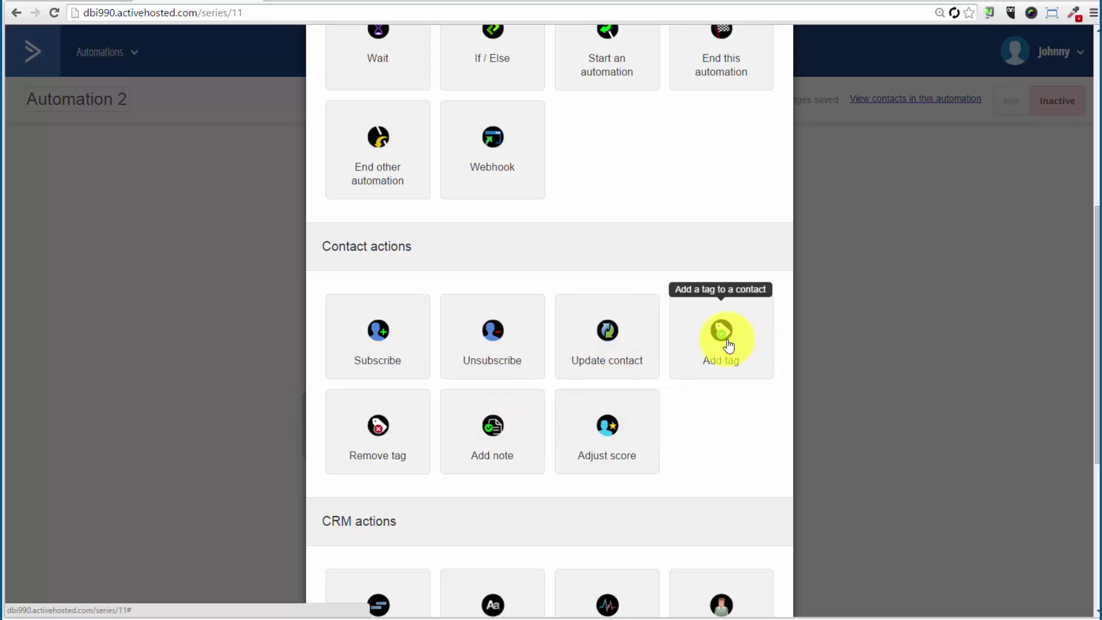
pyautogui.scroll(7, 733, 288)
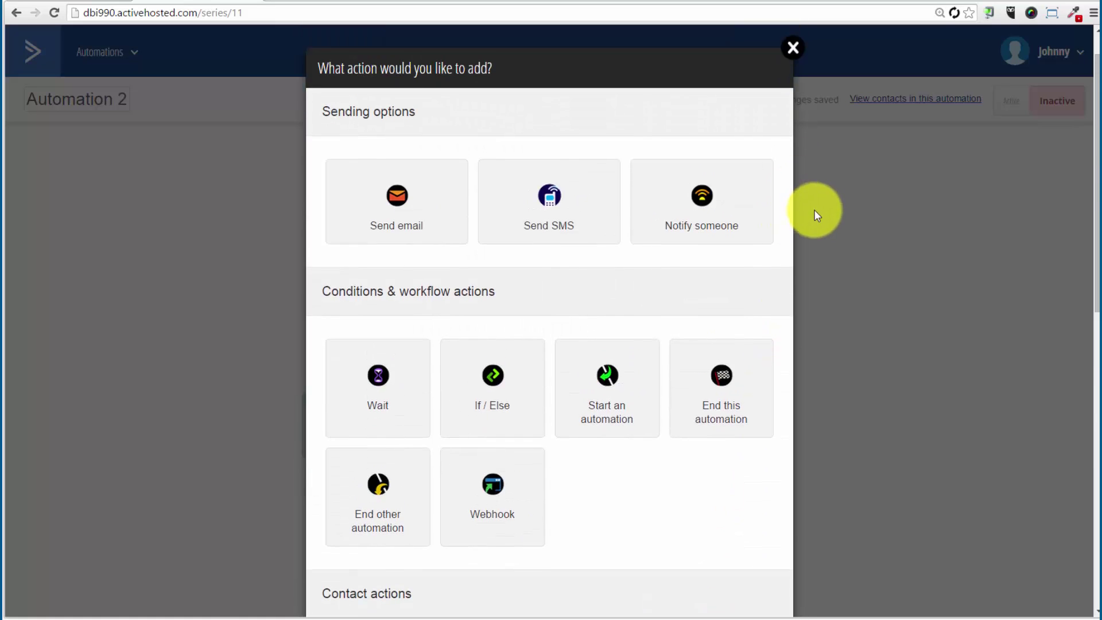
pyautogui.click(793, 92)
pyautogui.scroll(-5, 684, 335)
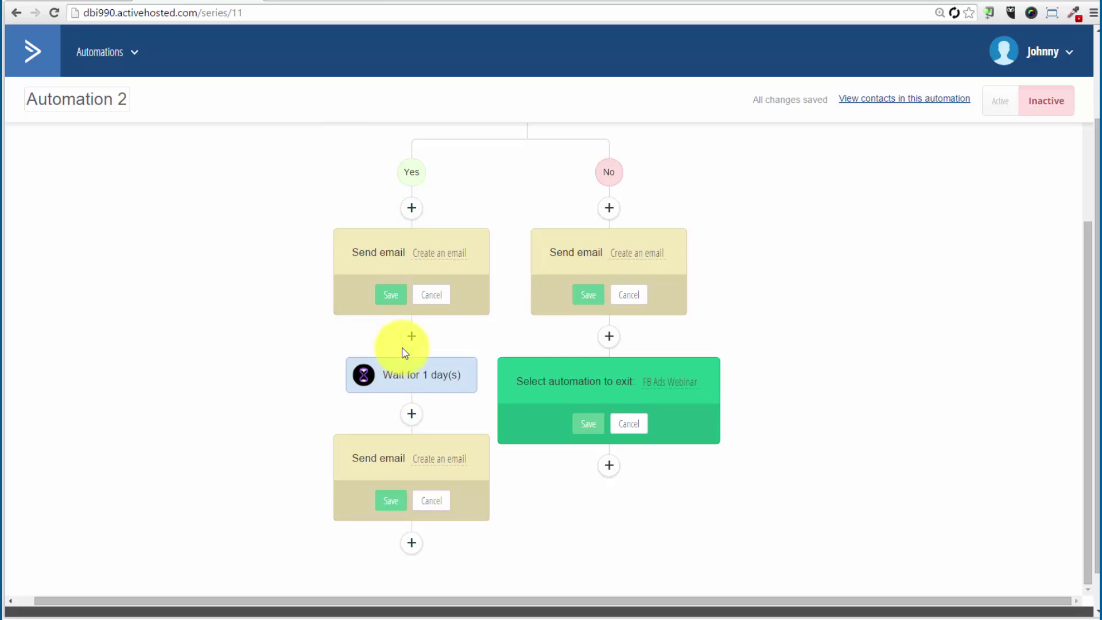
pyautogui.click(411, 544)
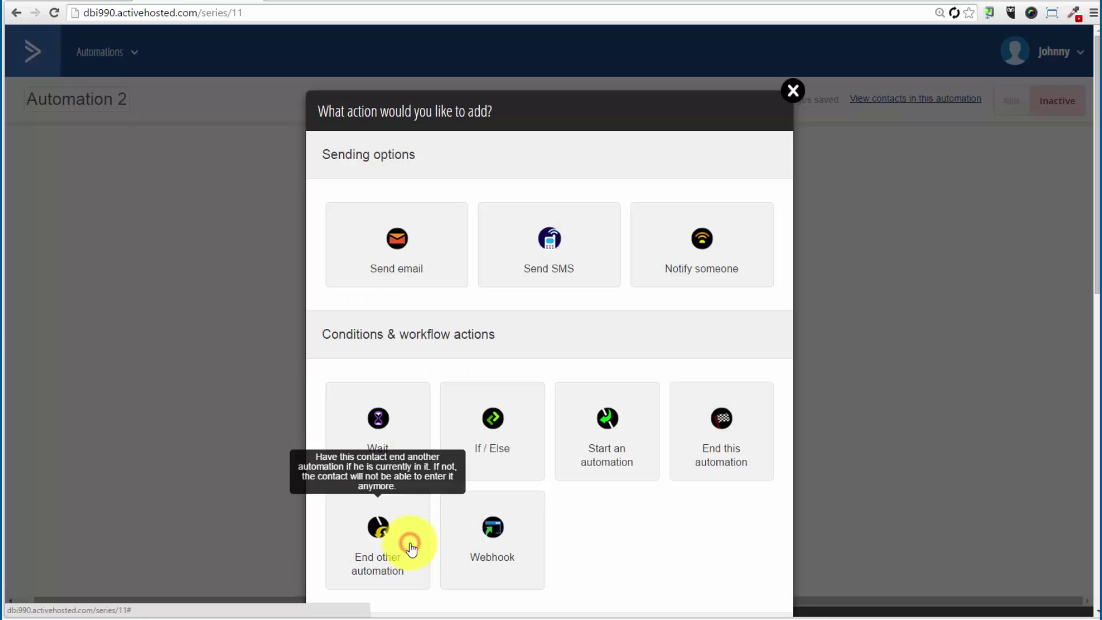
pyautogui.scroll(-1, 545, 304)
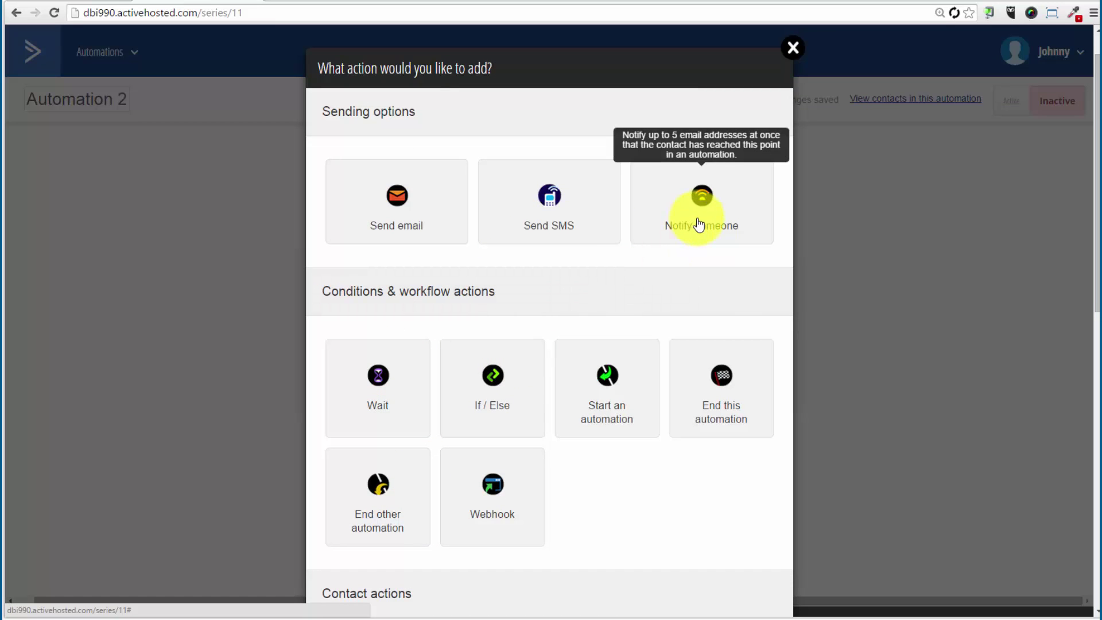
pyautogui.click(793, 48)
pyautogui.scroll(6, 308, 352)
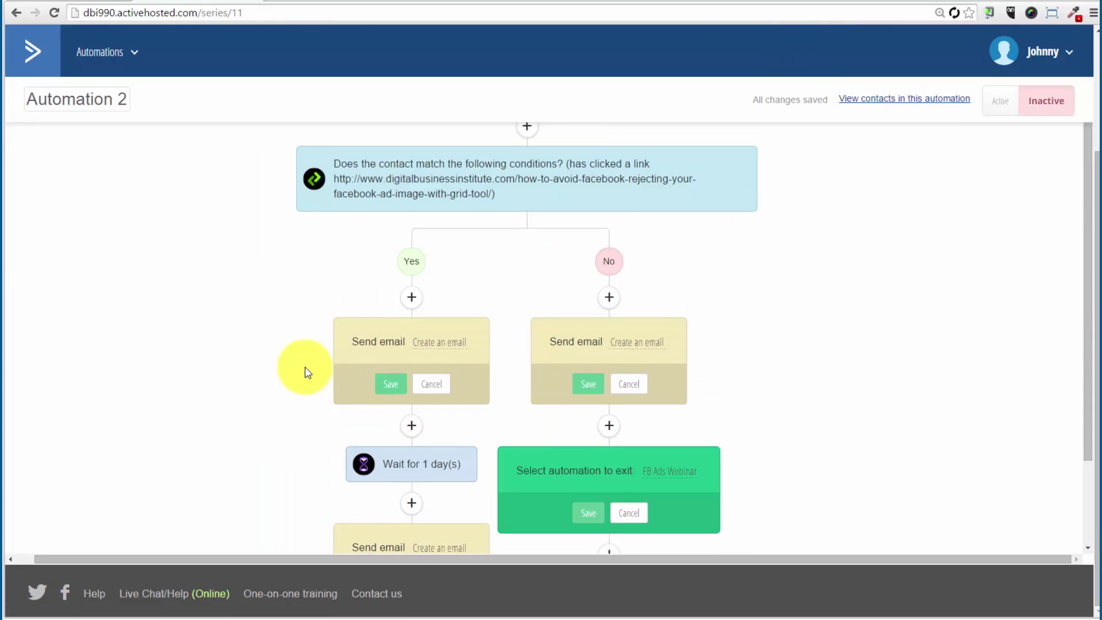
pyautogui.scroll(-6, 345, 413)
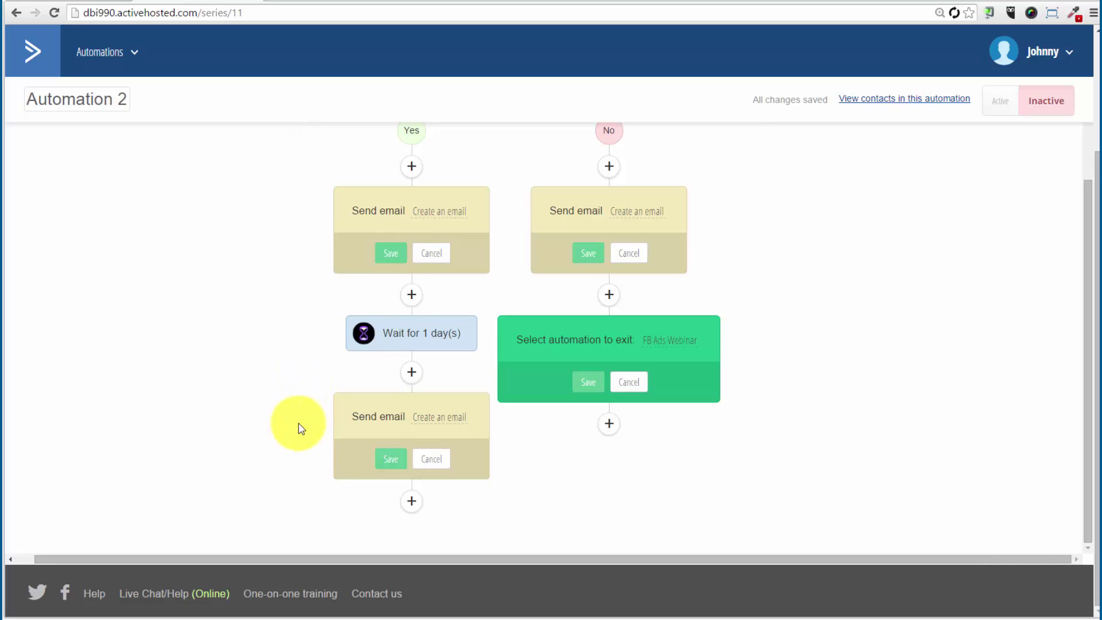
pyautogui.scroll(3, 321, 488)
pyautogui.scroll(3, 264, 396)
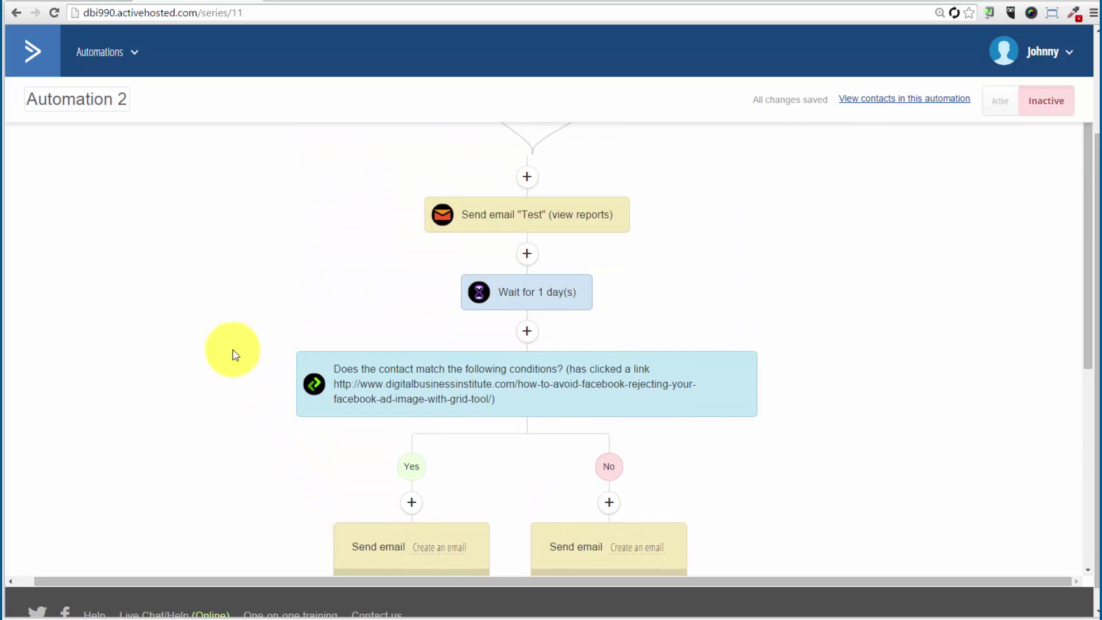
pyautogui.scroll(-6, 239, 337)
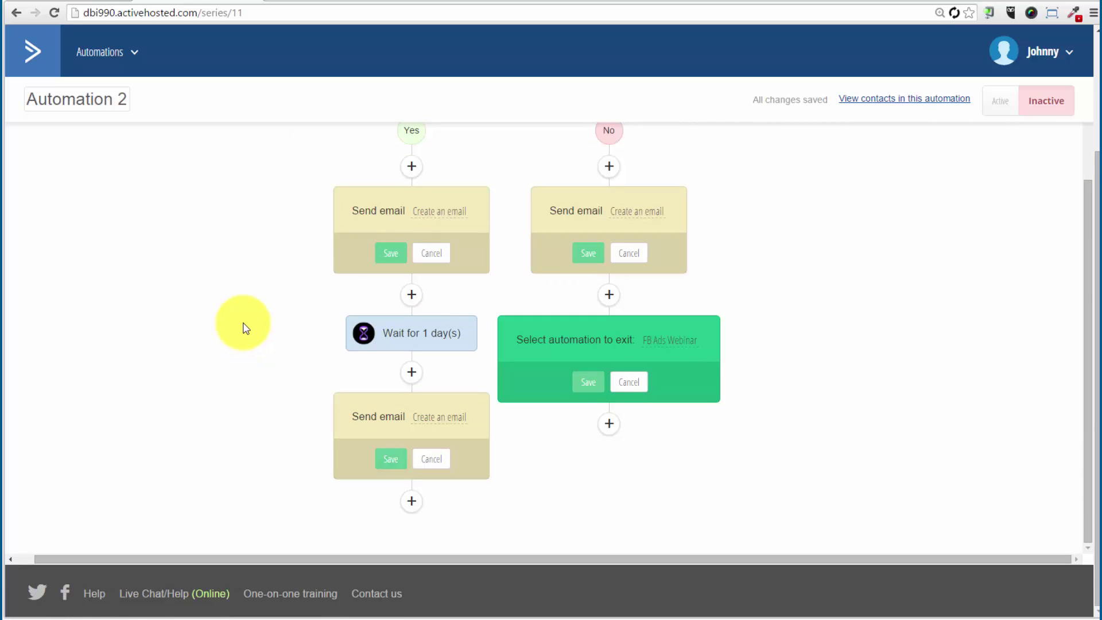
pyautogui.scroll(5, 244, 327)
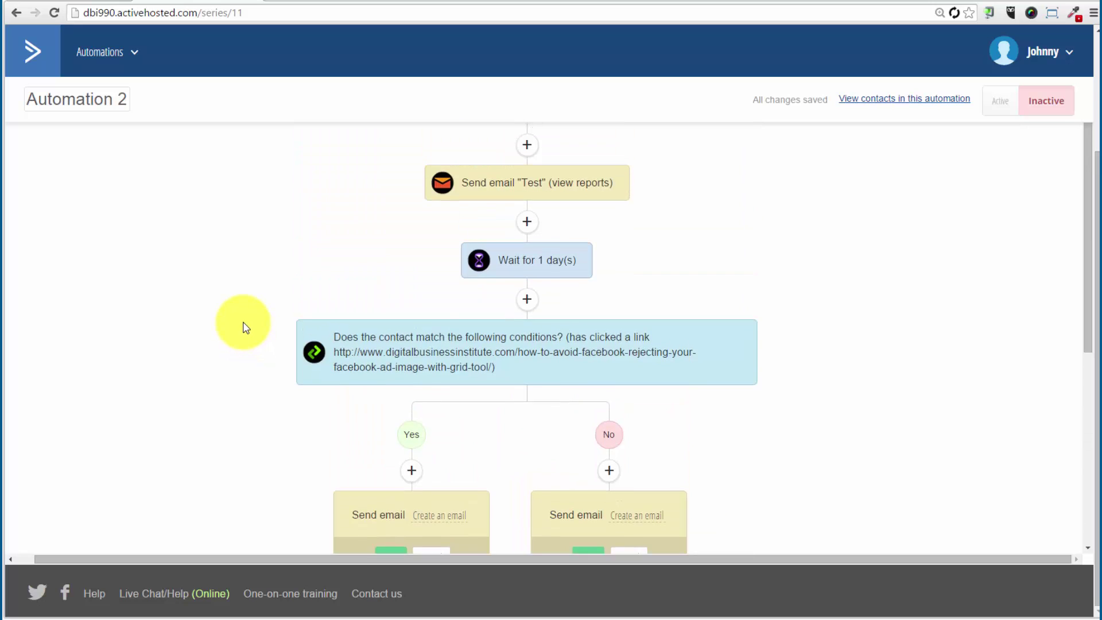